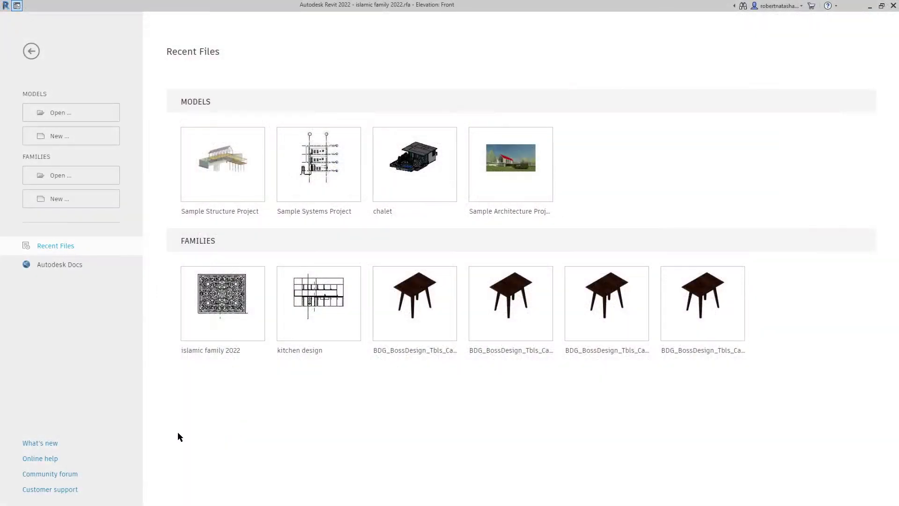
- Create a new family from the English Metric Furniture.rft template
{"action": "left_click", "coordinate": [47, 199]}
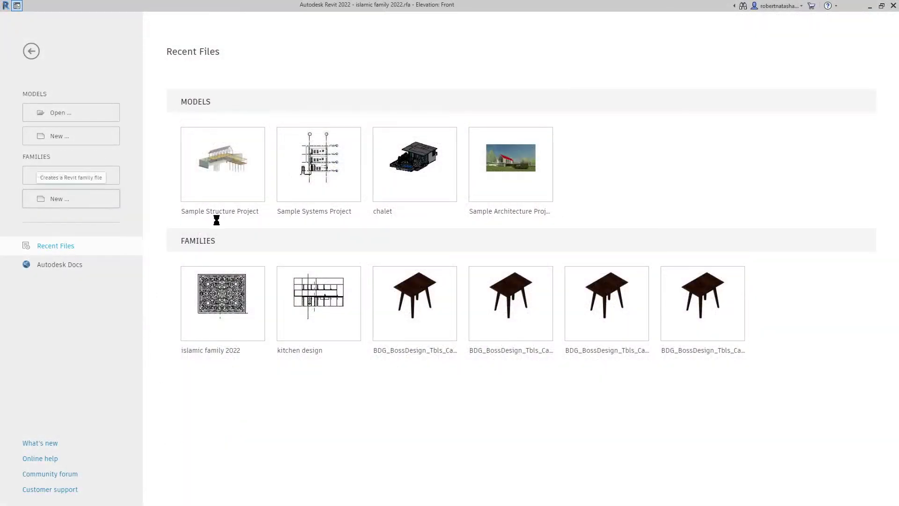
{"action": "double_click", "coordinate": [202, 171]}
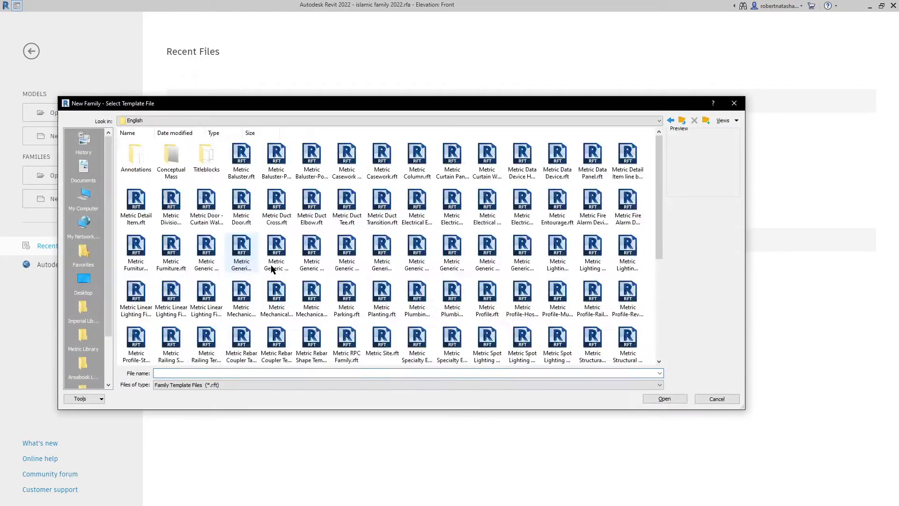
{"action": "left_click", "coordinate": [163, 262]}
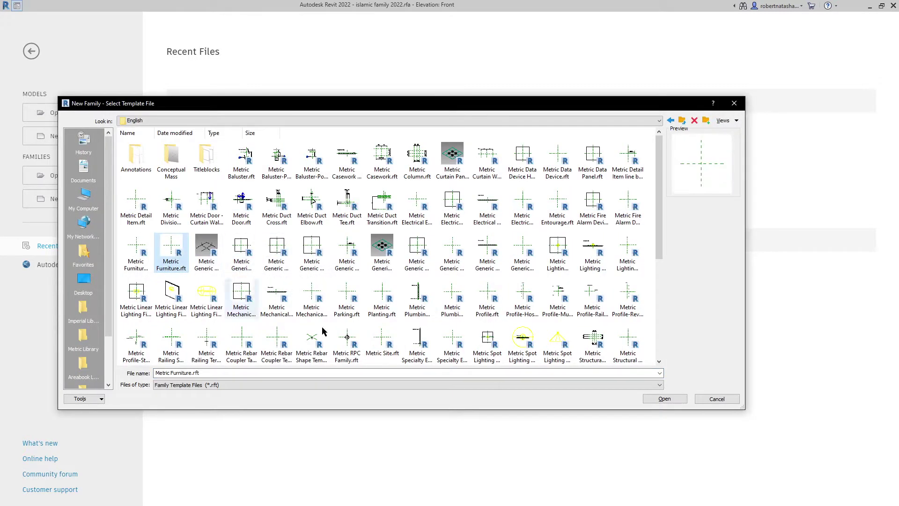
{"action": "left_click", "coordinate": [665, 399]}
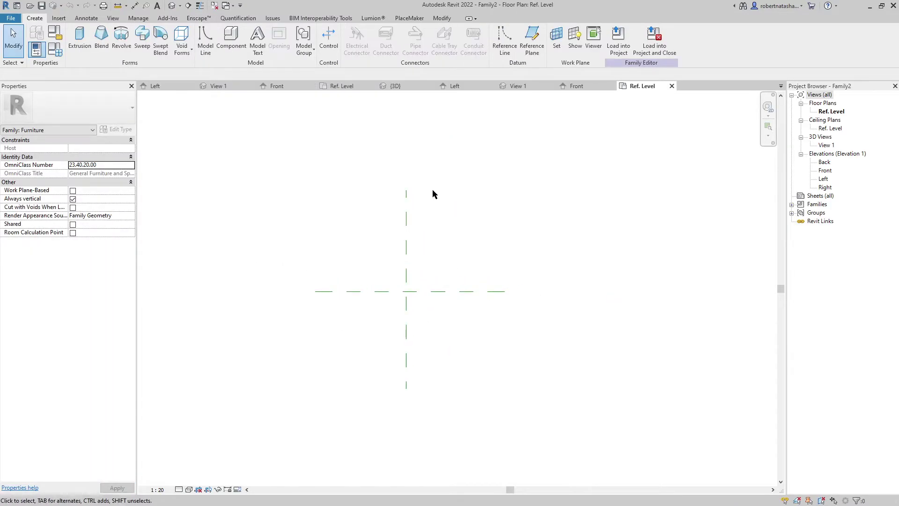
- In the Front elevation, set Length units to Meters rounded to 2 decimal places
{"action": "left_click", "coordinate": [582, 89]}
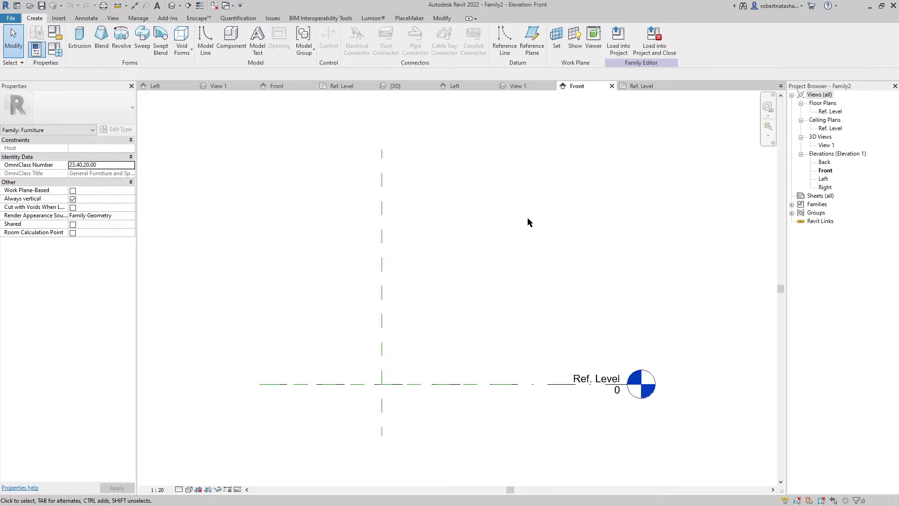
{"action": "scroll", "coordinate": [487, 255], "scroll_direction": "down", "scroll_amount": 1}
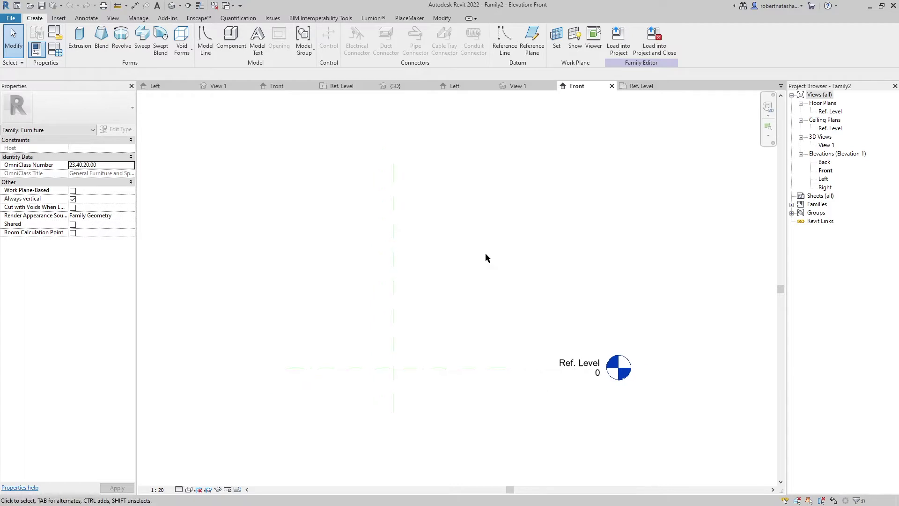
{"action": "key", "text": "u"}
{"action": "key", "text": "n"}
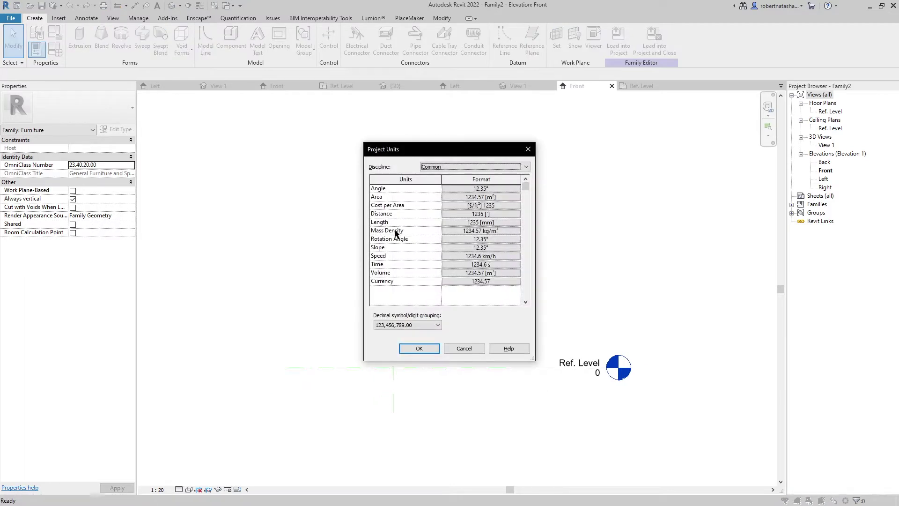
{"action": "left_click", "coordinate": [475, 222]}
{"action": "left_click", "coordinate": [456, 205]}
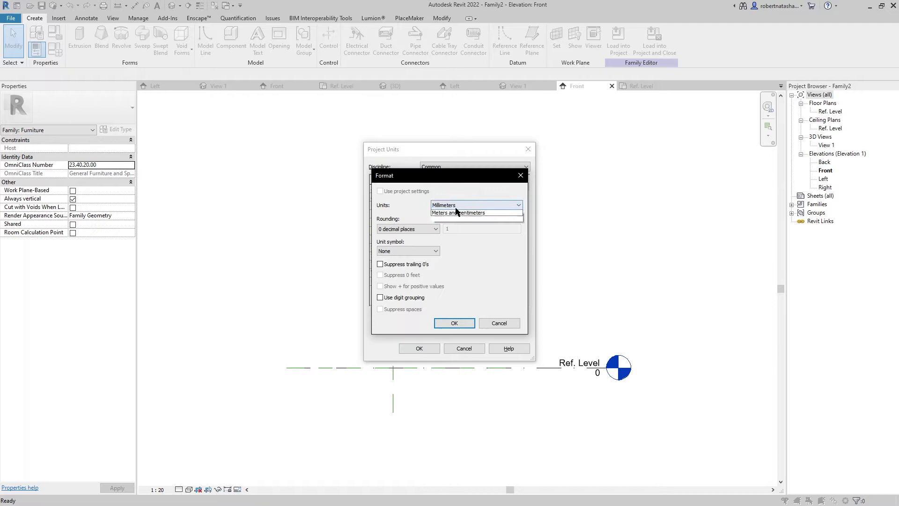
{"action": "left_click", "coordinate": [440, 238]}
{"action": "left_click", "coordinate": [407, 229]}
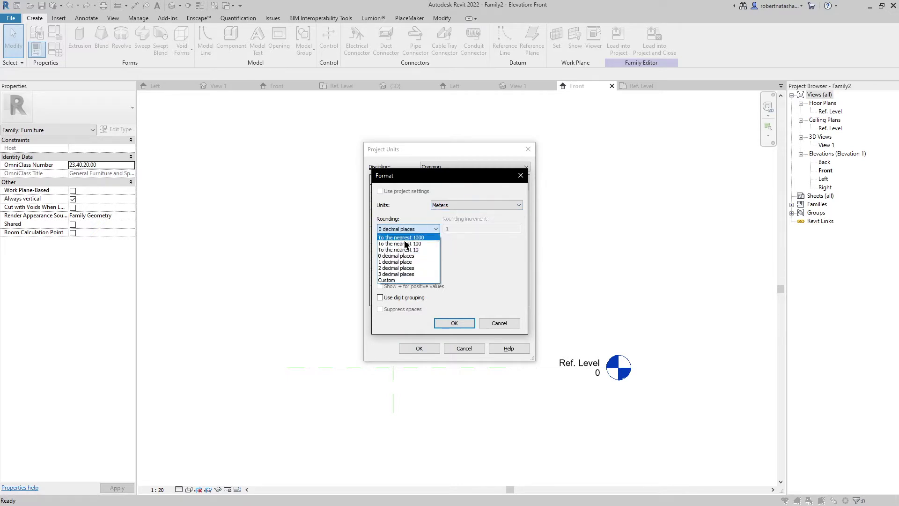
{"action": "left_click", "coordinate": [403, 266]}
{"action": "left_click", "coordinate": [440, 324]}
{"action": "left_click", "coordinate": [420, 348]}
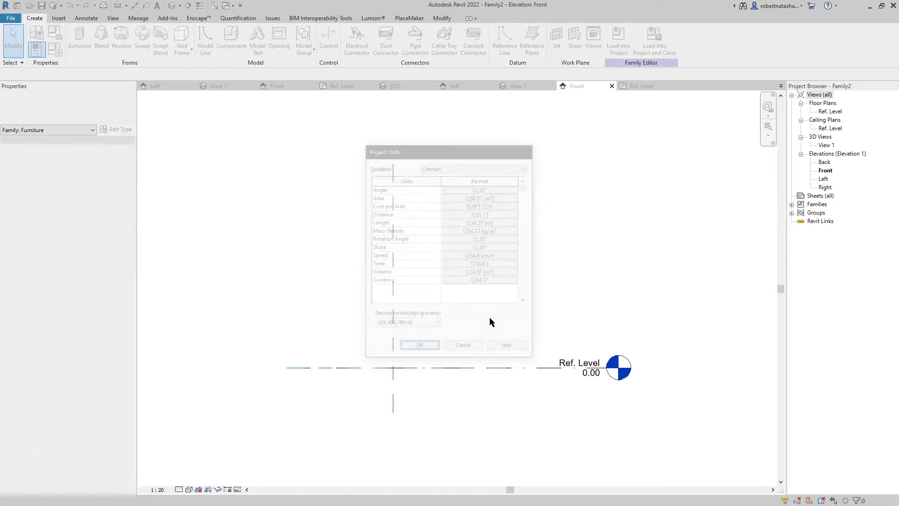
{"action": "scroll", "coordinate": [505, 313], "scroll_direction": "down", "scroll_amount": 2}
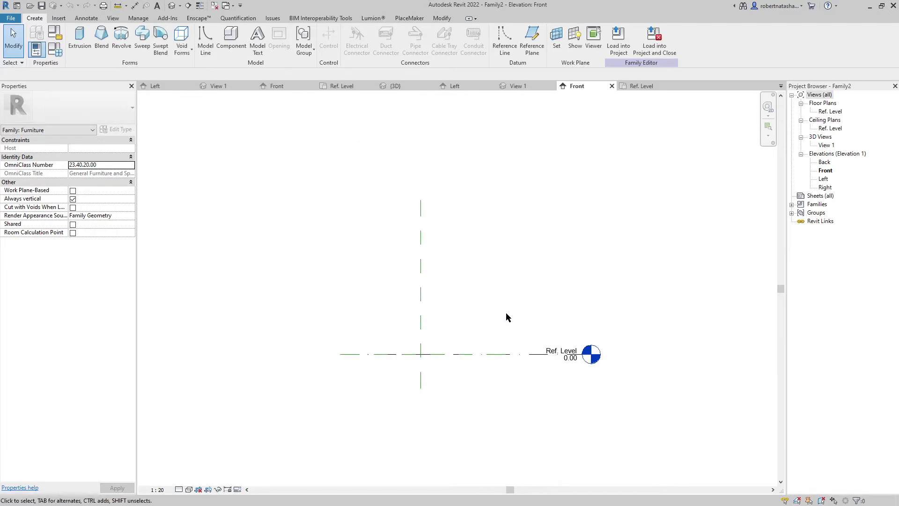
- Import islamoc decoration .dwg with meter units and Manual - Center positioning
{"action": "left_click", "coordinate": [60, 20]}
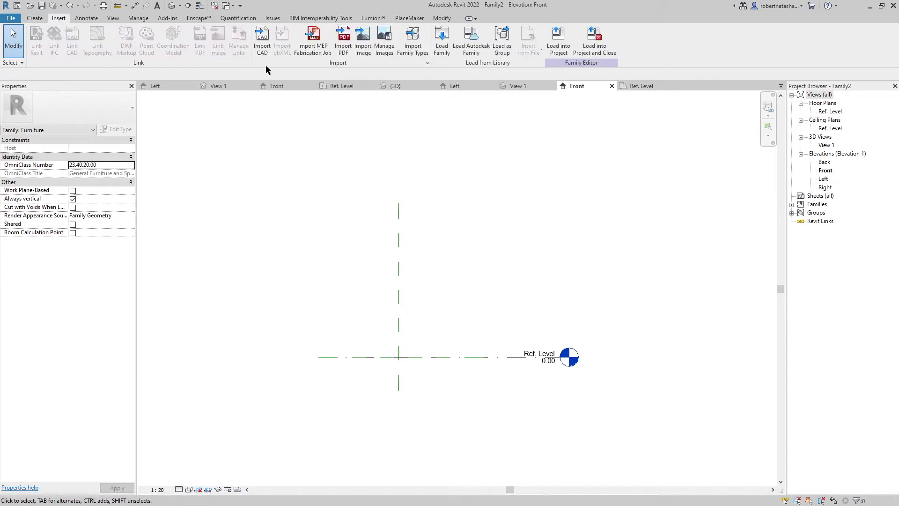
{"action": "left_click", "coordinate": [262, 41]}
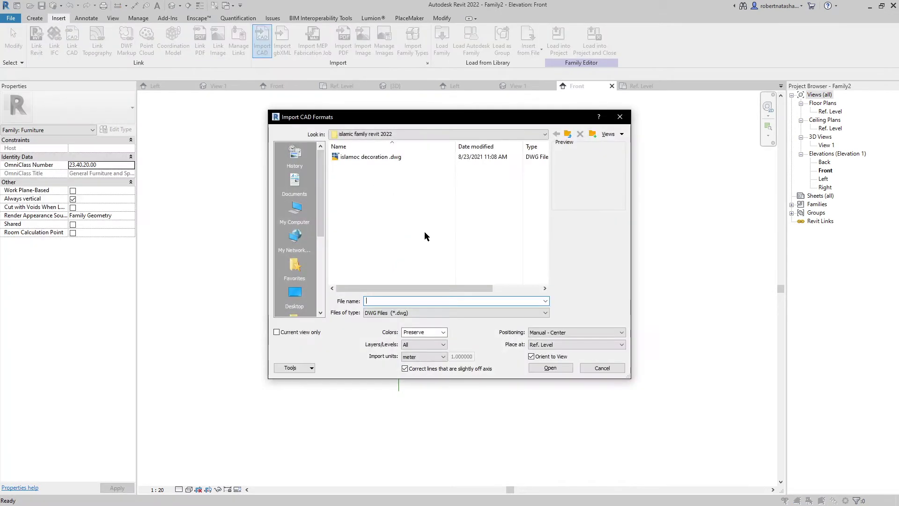
{"action": "left_click", "coordinate": [375, 158]}
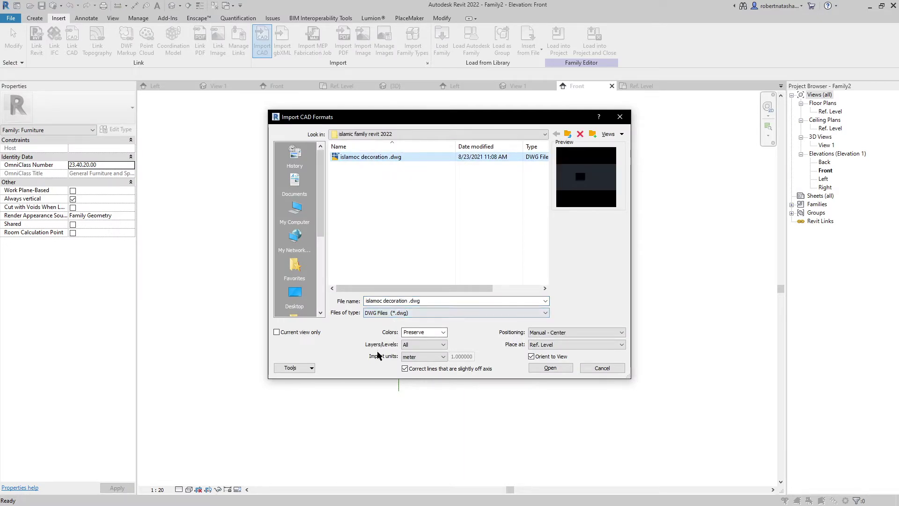
{"action": "left_click", "coordinate": [417, 357]}
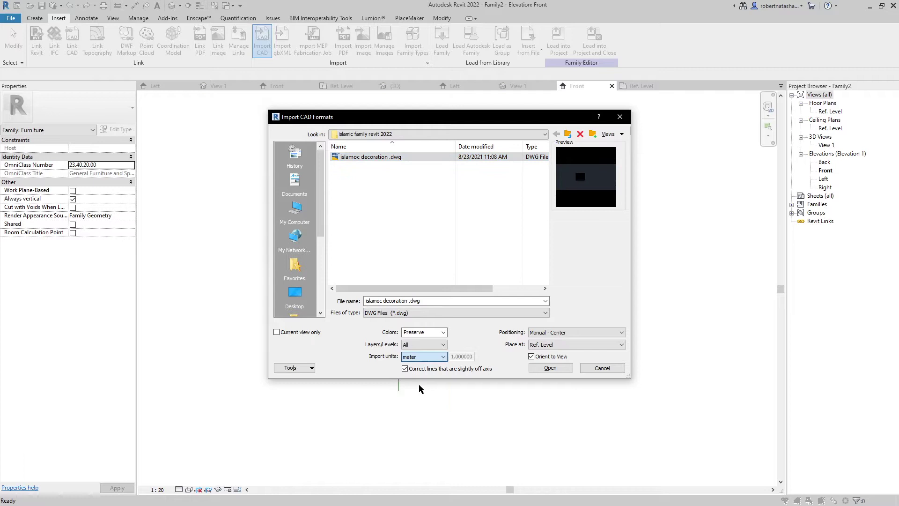
{"action": "left_click", "coordinate": [562, 334]}
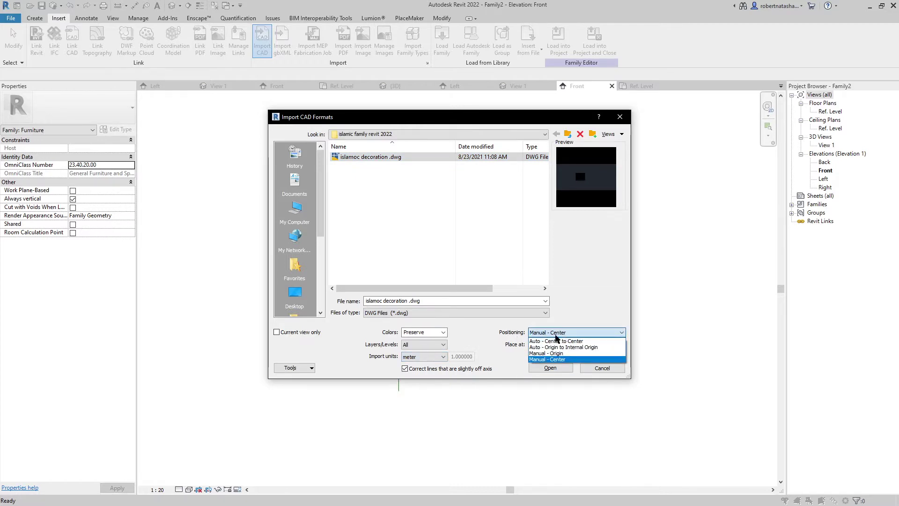
{"action": "left_click", "coordinate": [557, 353]}
{"action": "left_click", "coordinate": [550, 368]}
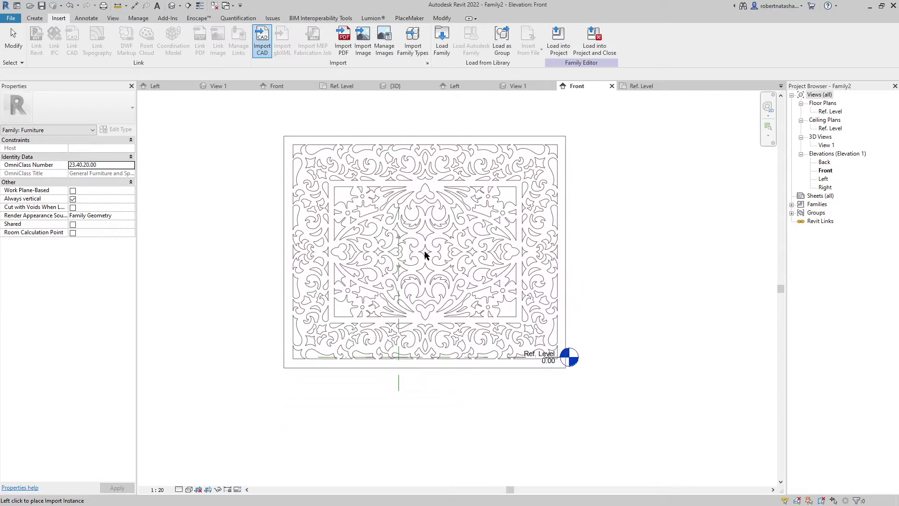
- Place the imported pattern and move its bottom border onto the Ref. Level line
{"action": "left_click", "coordinate": [422, 229]}
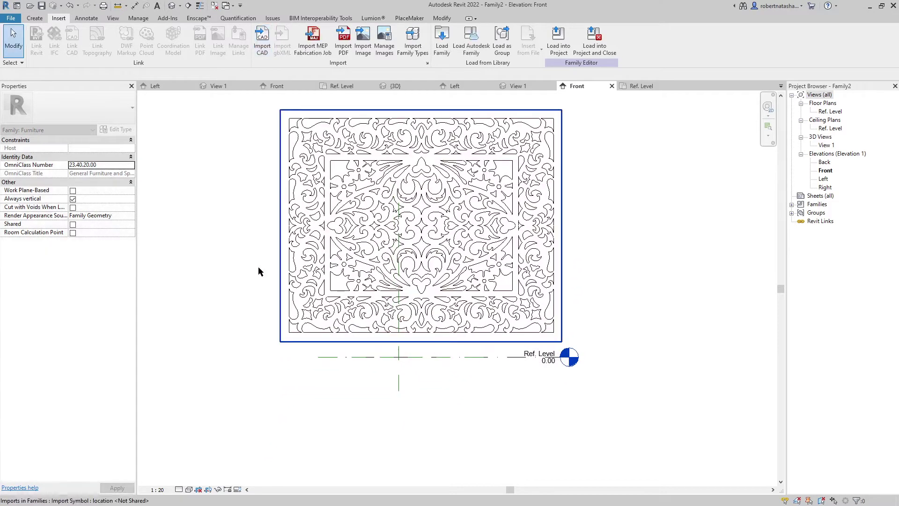
{"action": "left_click", "coordinate": [281, 233]}
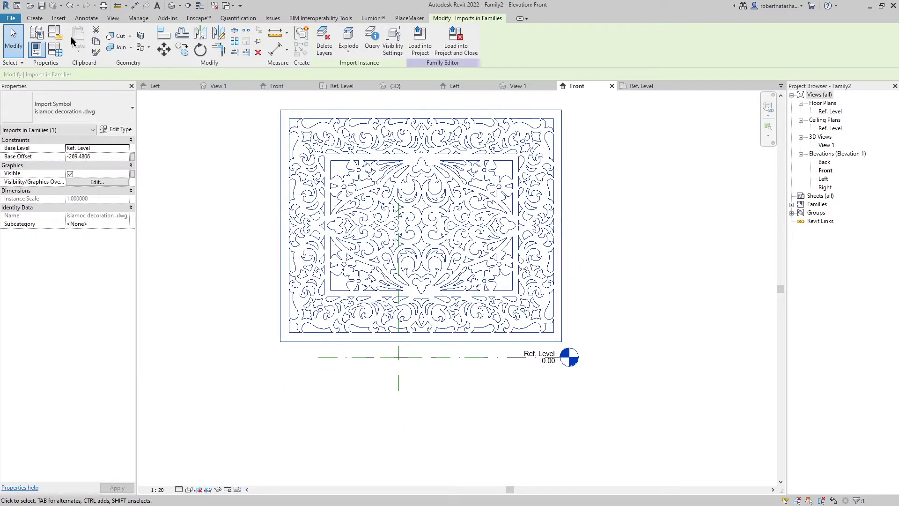
{"action": "left_click", "coordinate": [163, 49]}
{"action": "scroll", "coordinate": [381, 350], "scroll_direction": "up", "scroll_amount": 4}
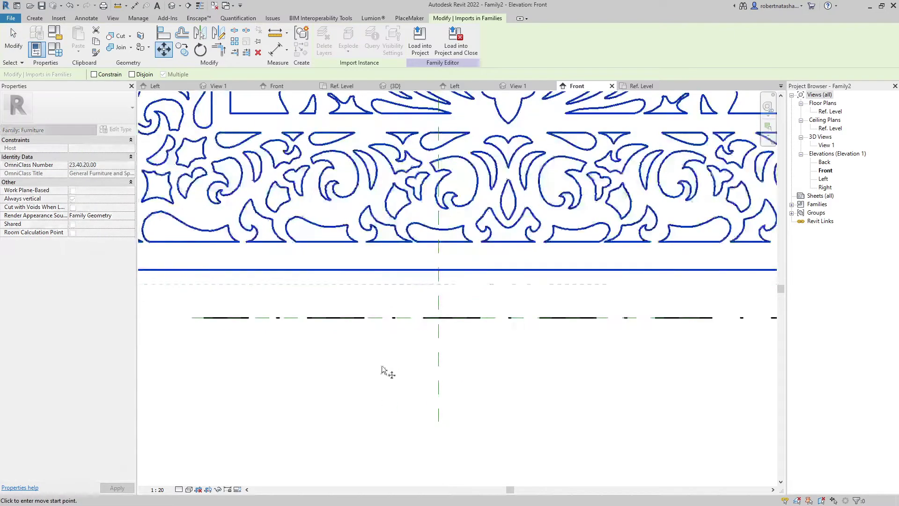
{"action": "left_click", "coordinate": [385, 270]}
{"action": "left_click", "coordinate": [388, 398]}
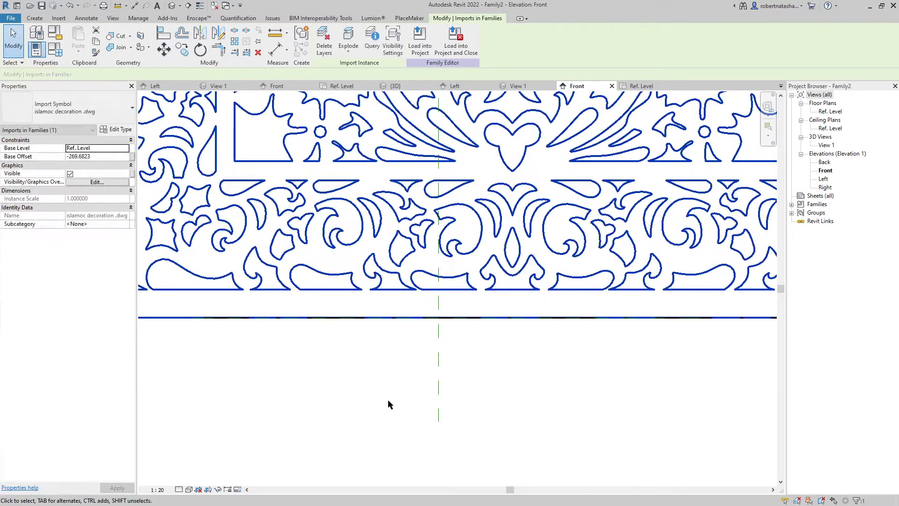
{"action": "left_click", "coordinate": [193, 444]}
- Set the Front elevation view scale to 1:1
{"action": "left_click", "coordinate": [158, 489]}
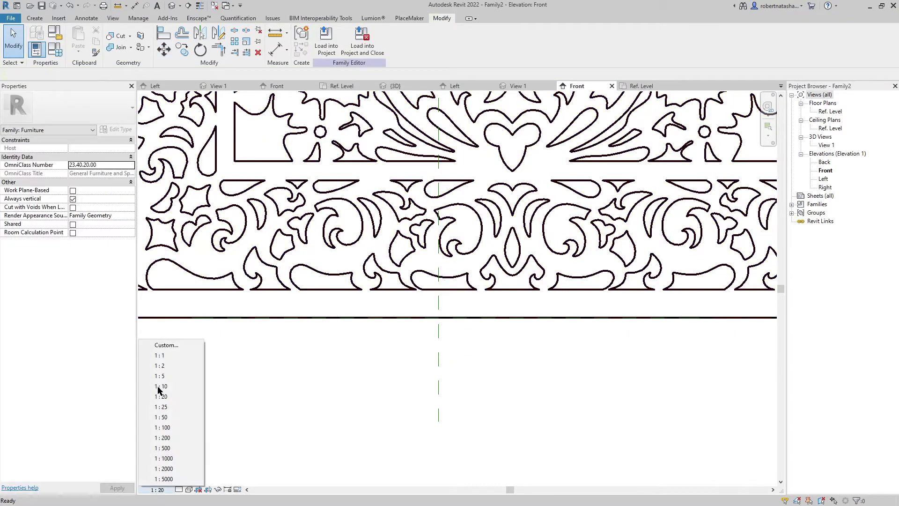
{"action": "left_click", "coordinate": [155, 355]}
{"action": "scroll", "coordinate": [470, 407], "scroll_direction": "down", "scroll_amount": 5}
{"action": "scroll", "coordinate": [178, 236], "scroll_direction": "down", "scroll_amount": 2}
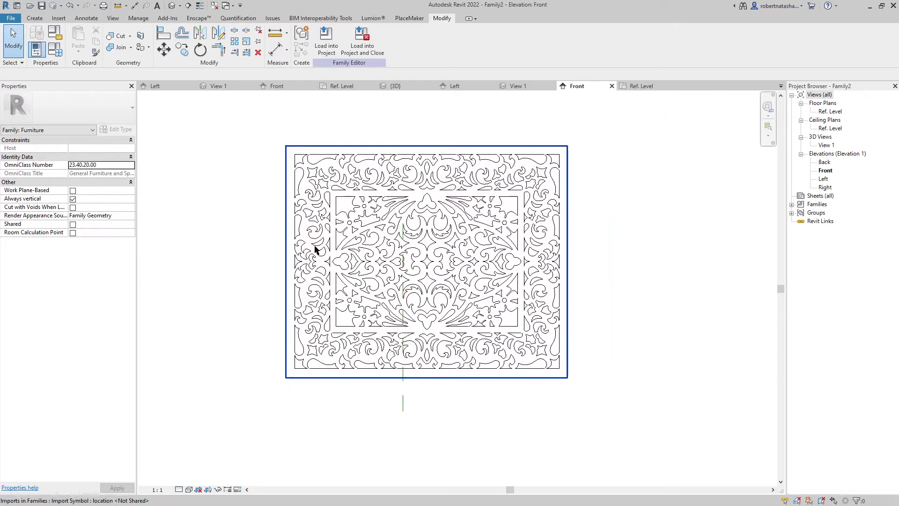
{"action": "left_click", "coordinate": [33, 18]}
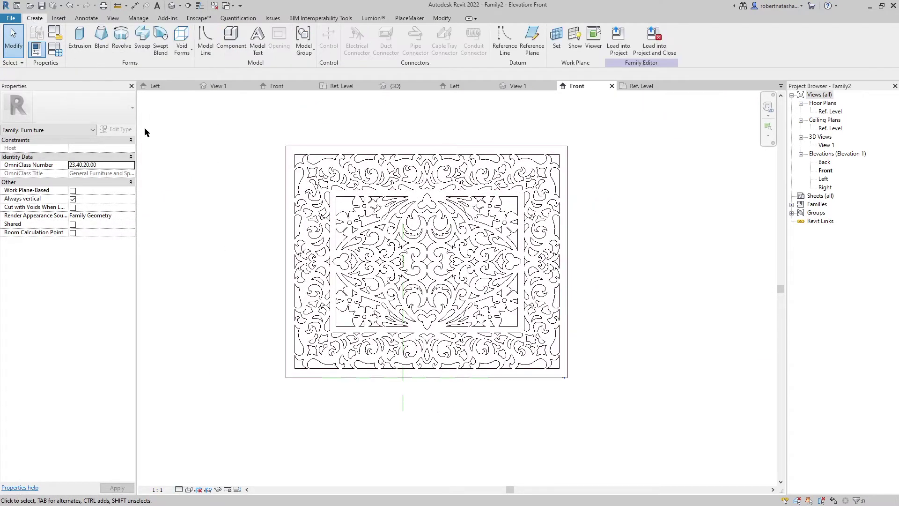
{"action": "left_click", "coordinate": [71, 51]}
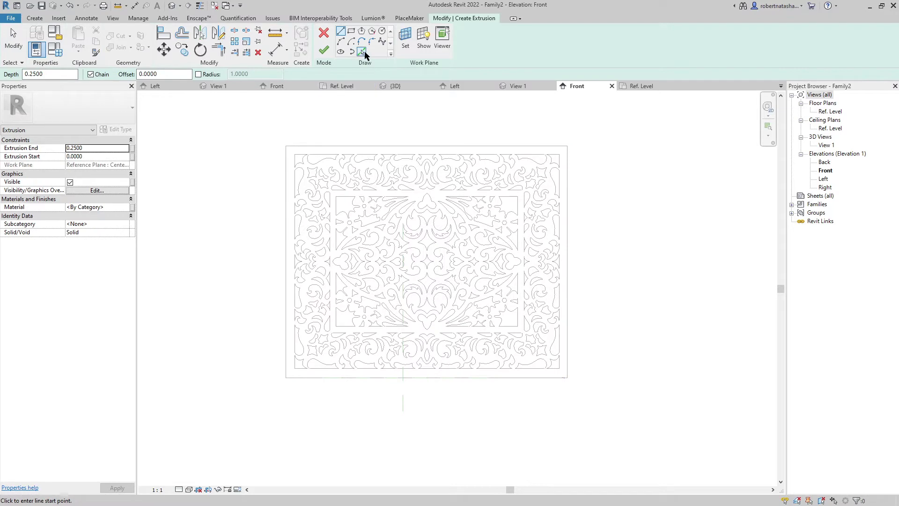
{"action": "left_click", "coordinate": [362, 52]}
{"action": "scroll", "coordinate": [311, 157], "scroll_direction": "up", "scroll_amount": 3}
{"action": "scroll", "coordinate": [311, 157], "scroll_direction": "up", "scroll_amount": 4}
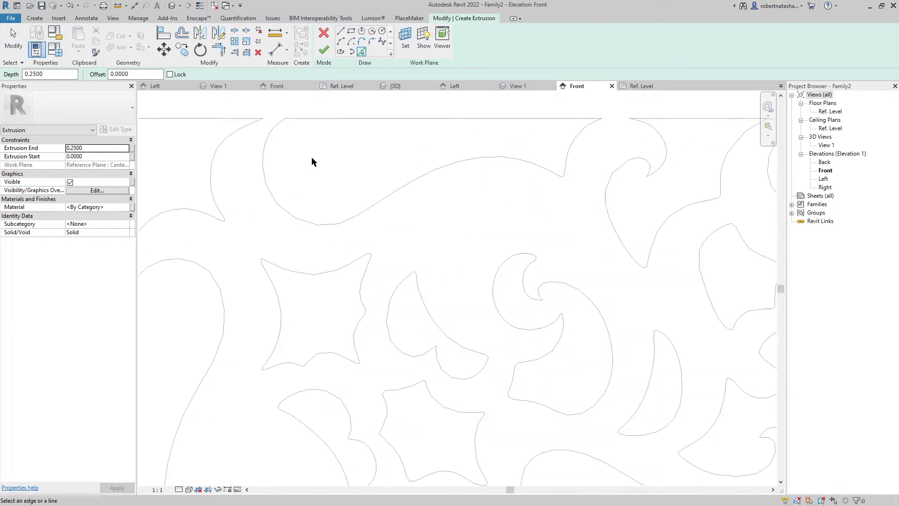
{"action": "scroll", "coordinate": [312, 162], "scroll_direction": "up", "scroll_amount": 1}
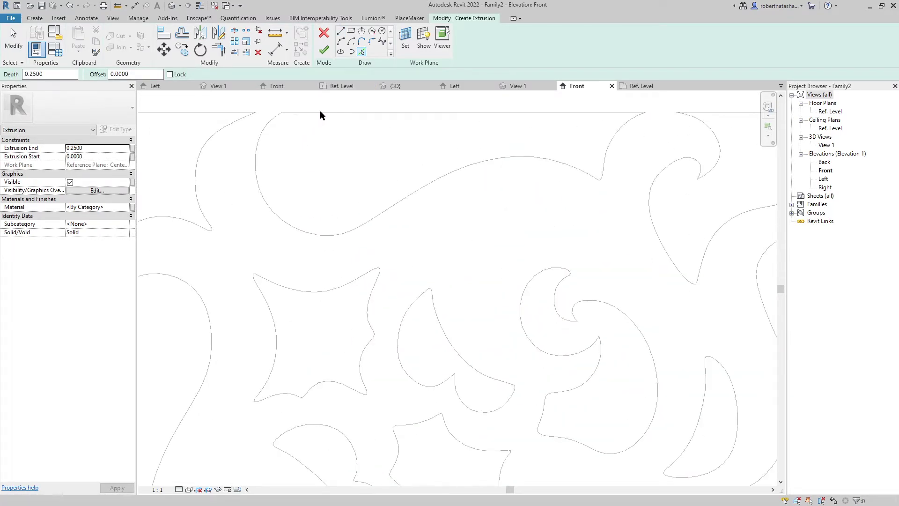
{"action": "key", "text": "Escape"}
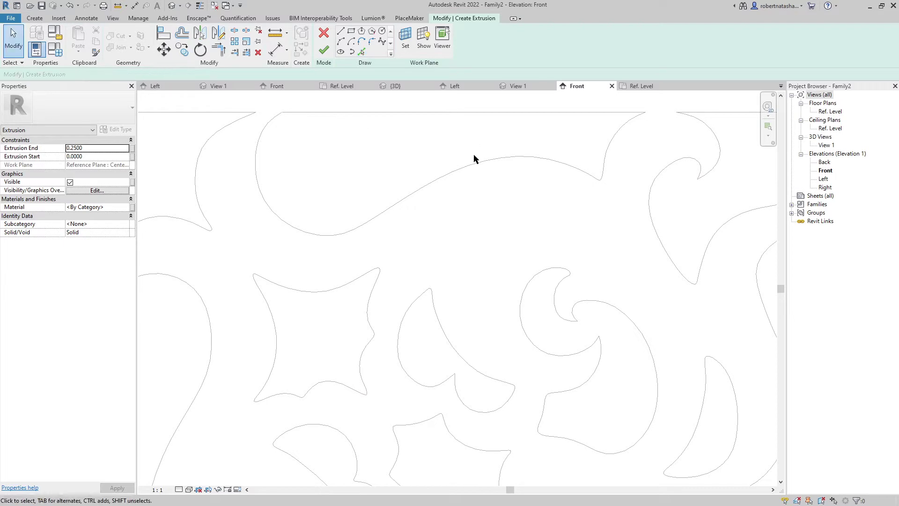
{"action": "scroll", "coordinate": [474, 153], "scroll_direction": "down", "scroll_amount": 5}
{"action": "scroll", "coordinate": [550, 187], "scroll_direction": "down", "scroll_amount": 2}
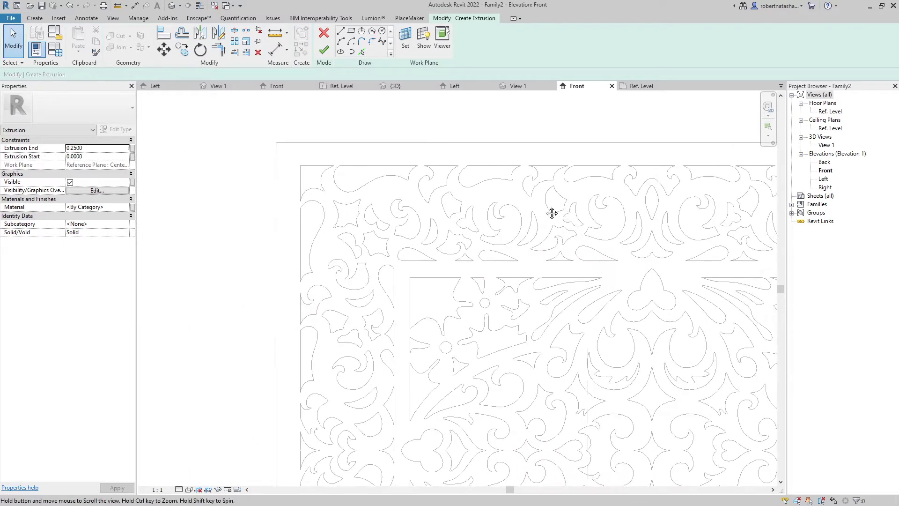
{"action": "left_click", "coordinate": [323, 50]}
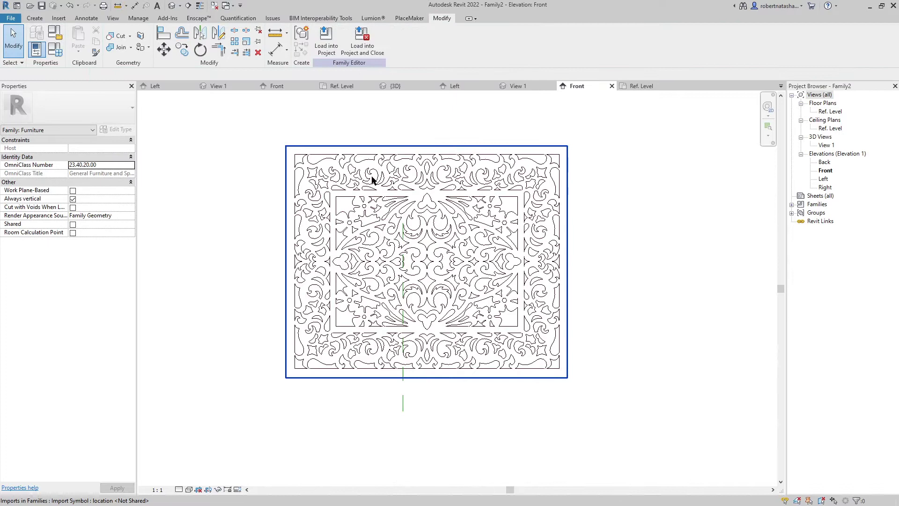
- Partial Explode the imported DWG decoration into separate model lines
{"action": "left_click", "coordinate": [462, 189]}
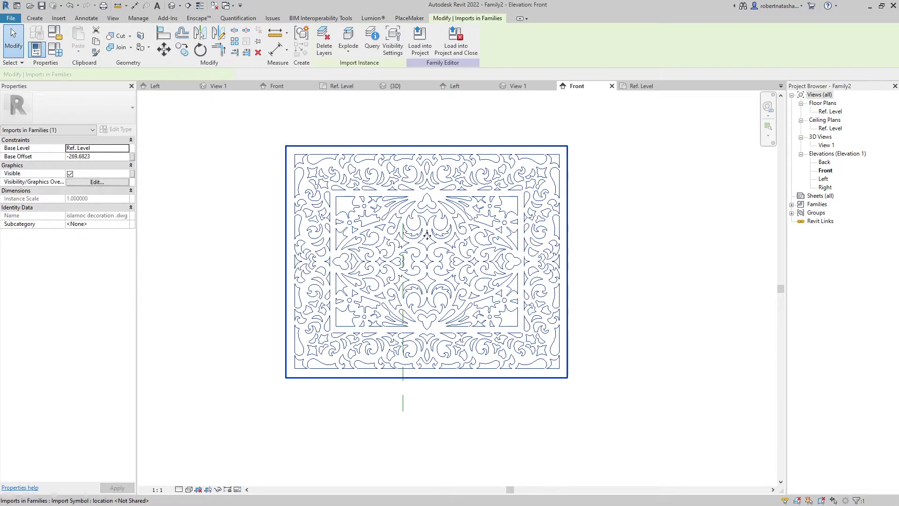
{"action": "scroll", "coordinate": [465, 240], "scroll_direction": "down", "scroll_amount": 2}
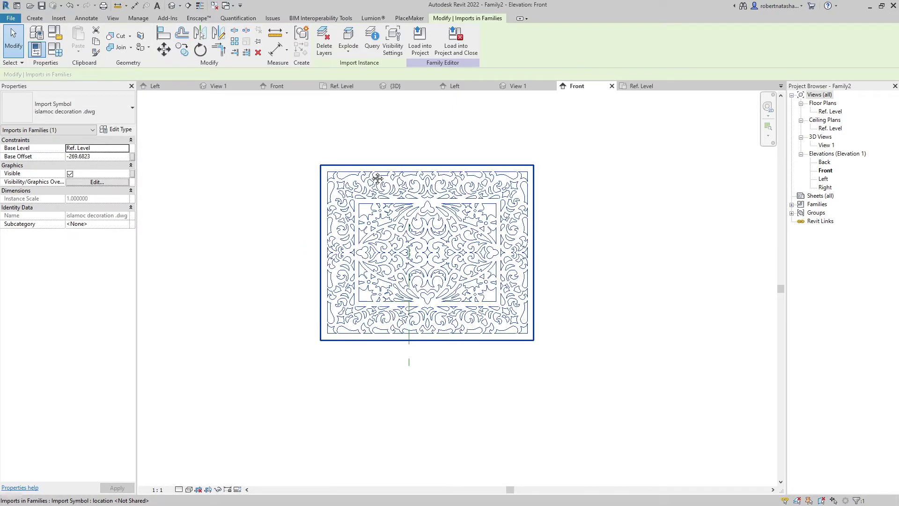
{"action": "left_click", "coordinate": [348, 55]}
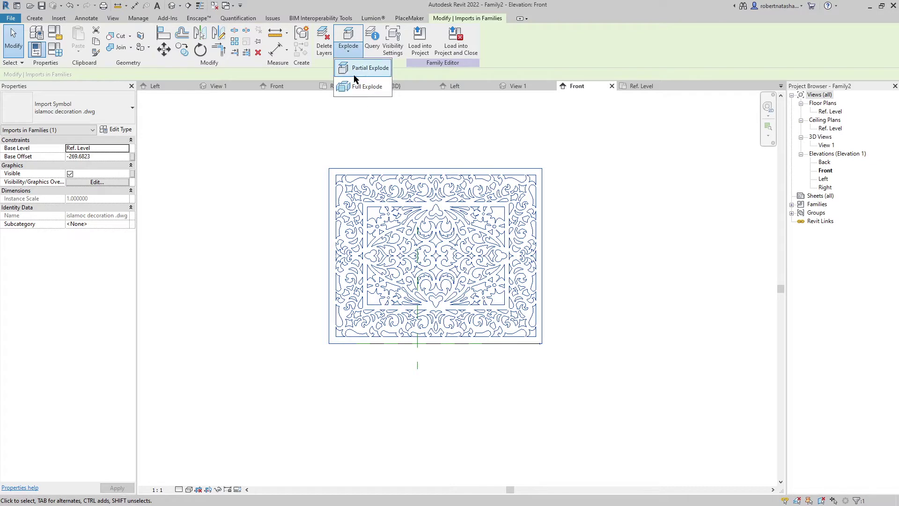
{"action": "left_click", "coordinate": [368, 68]}
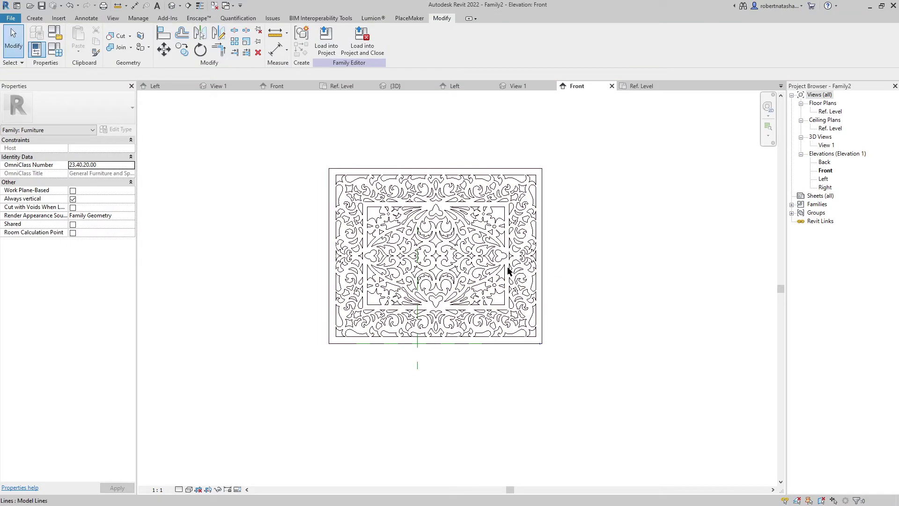
{"action": "scroll", "coordinate": [511, 270], "scroll_direction": "up", "scroll_amount": 3}
{"action": "scroll", "coordinate": [537, 276], "scroll_direction": "up", "scroll_amount": 4}
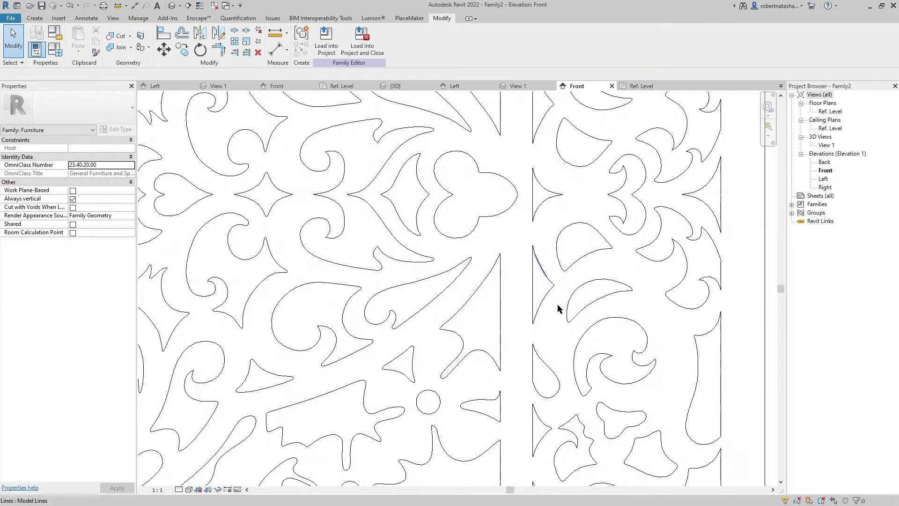
{"action": "left_click", "coordinate": [537, 271]}
{"action": "scroll", "coordinate": [538, 314], "scroll_direction": "up", "scroll_amount": 2}
{"action": "scroll", "coordinate": [538, 316], "scroll_direction": "up", "scroll_amount": 2}
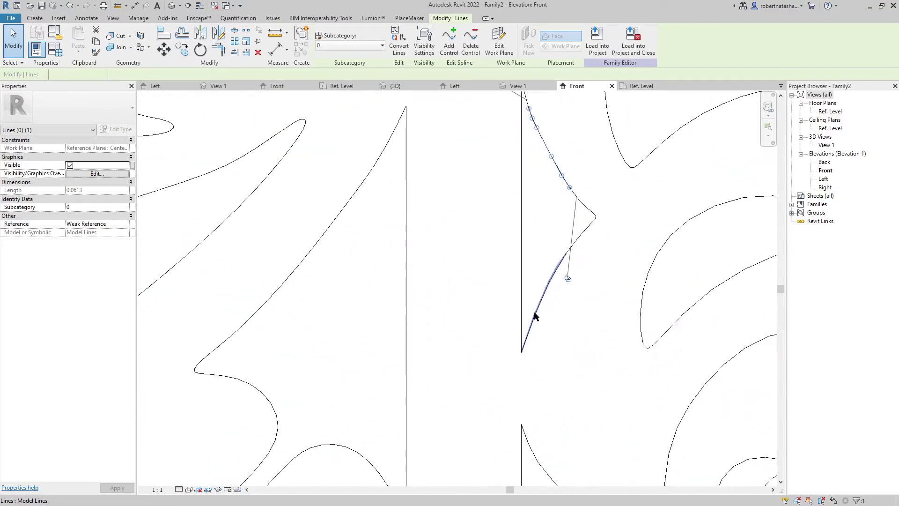
{"action": "left_click", "coordinate": [584, 231]}
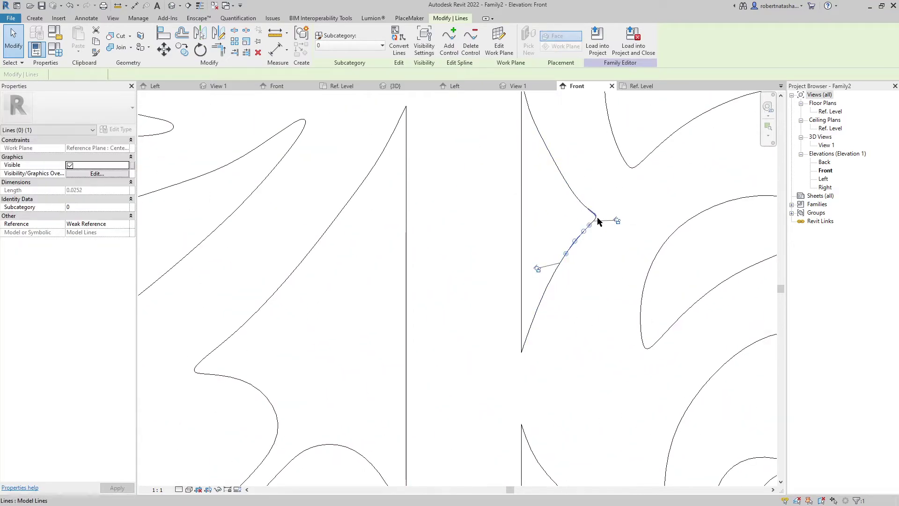
{"action": "left_click", "coordinate": [599, 222]}
{"action": "scroll", "coordinate": [613, 270], "scroll_direction": "down", "scroll_amount": 4}
{"action": "scroll", "coordinate": [611, 272], "scroll_direction": "down", "scroll_amount": 4}
{"action": "left_click", "coordinate": [387, 186]}
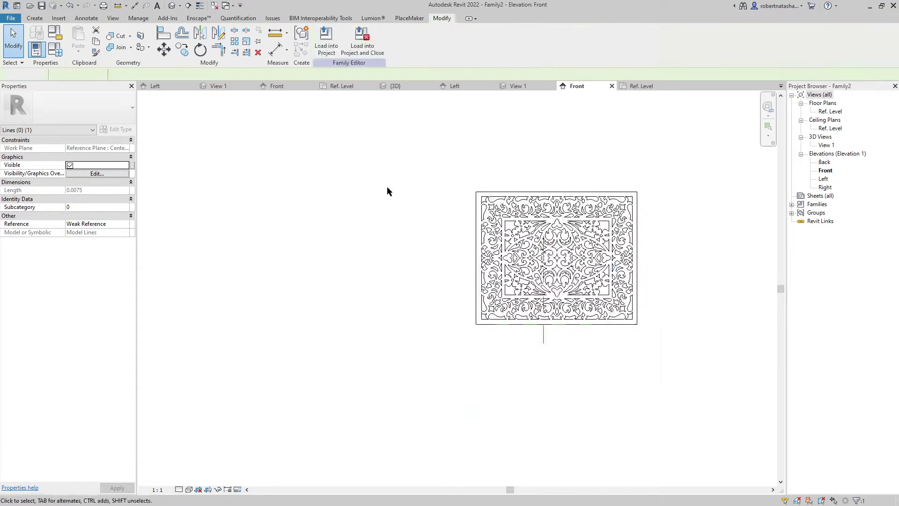
{"action": "scroll", "coordinate": [494, 218], "scroll_direction": "up", "scroll_amount": 5}
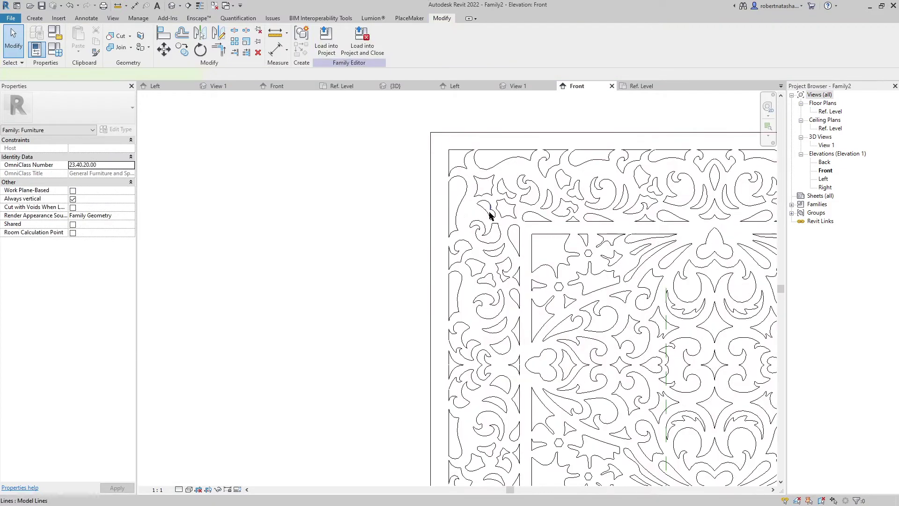
{"action": "left_click", "coordinate": [490, 216]}
{"action": "right_click", "coordinate": [489, 215]}
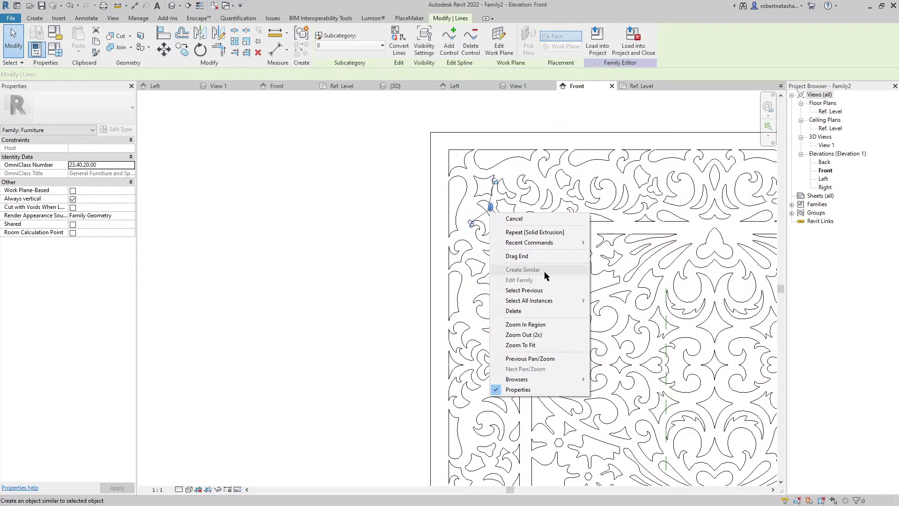
{"action": "left_click", "coordinate": [534, 290]}
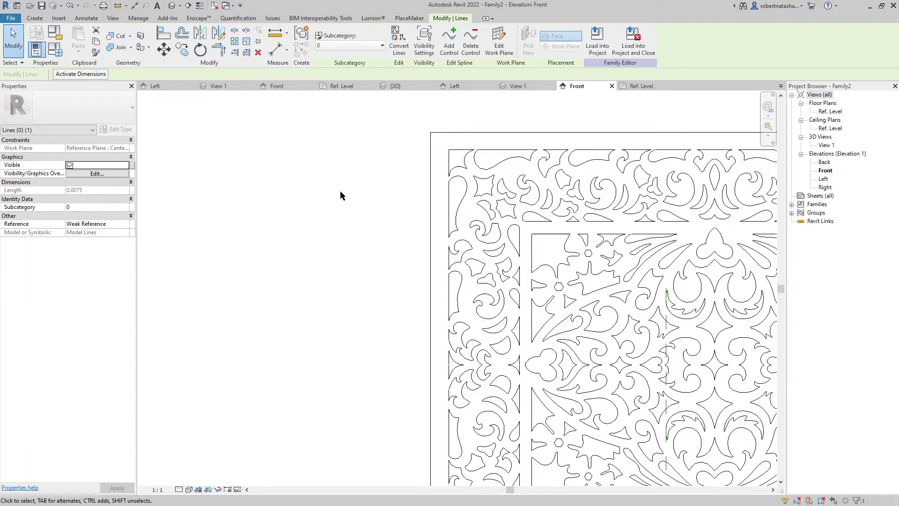
{"action": "scroll", "coordinate": [340, 191], "scroll_direction": "down", "scroll_amount": 3}
{"action": "left_click", "coordinate": [309, 192]}
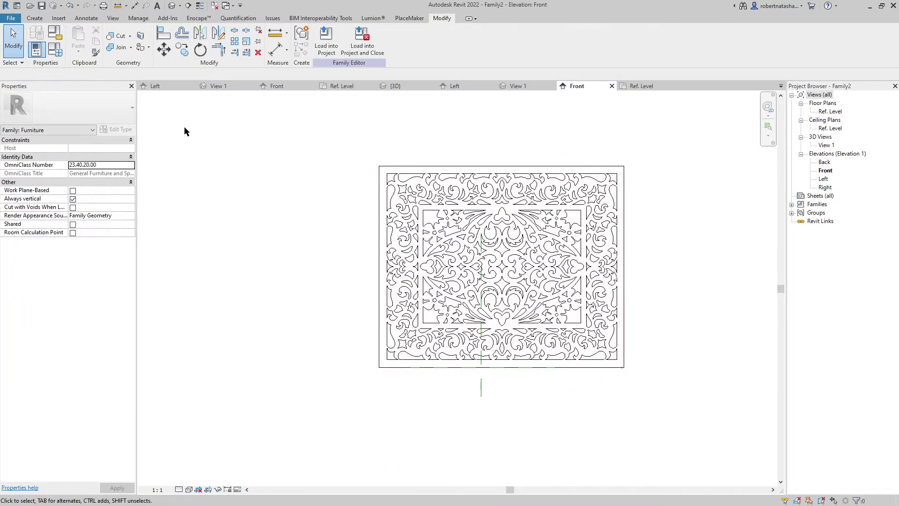
- Start a new solid extrusion sketch in Pick Lines mode
{"action": "left_click", "coordinate": [30, 20]}
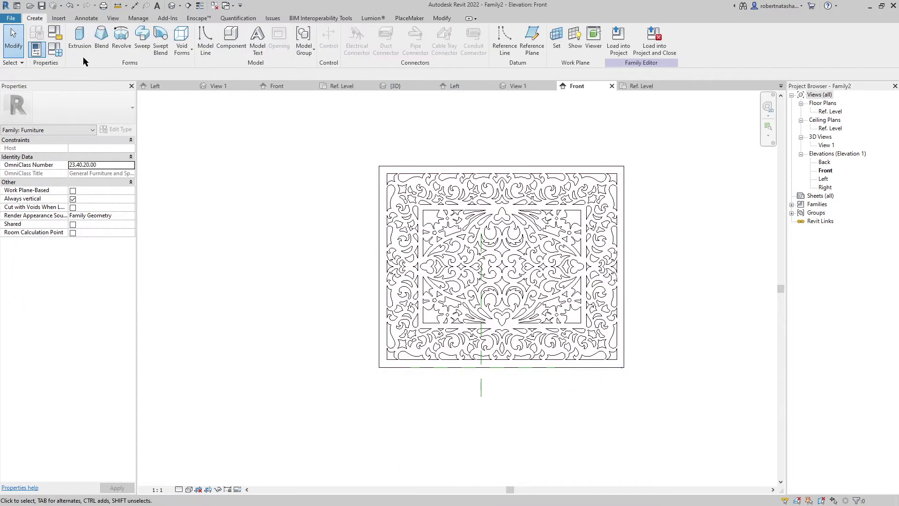
{"action": "left_click", "coordinate": [80, 40]}
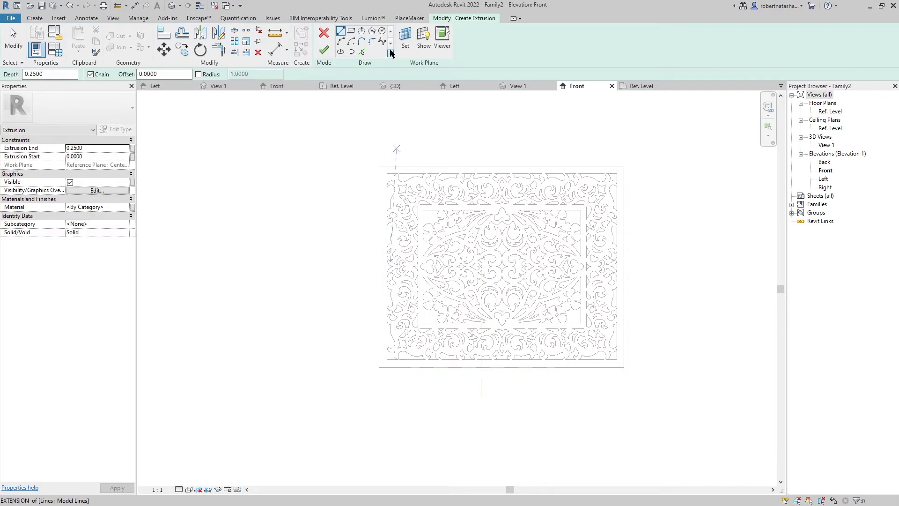
{"action": "left_click", "coordinate": [366, 51]}
{"action": "scroll", "coordinate": [420, 197], "scroll_direction": "up", "scroll_amount": 3}
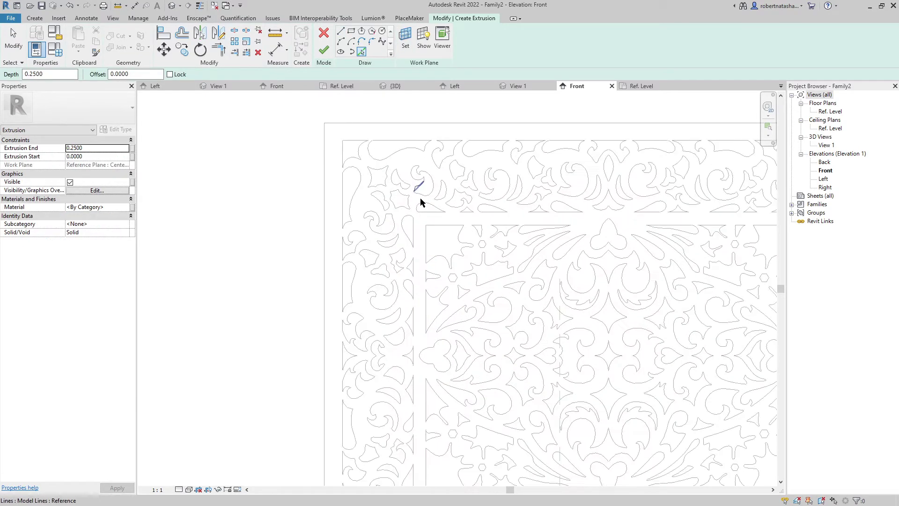
{"action": "scroll", "coordinate": [420, 192], "scroll_direction": "up", "scroll_amount": 3}
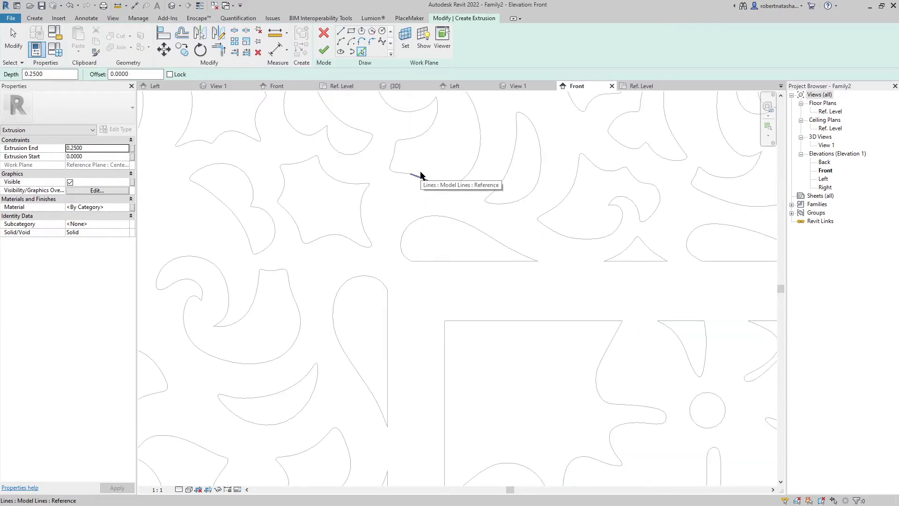
- Add the central curve chain and the left curve chain to the sketch
{"action": "key", "text": "Tab"}
{"action": "scroll", "coordinate": [425, 267], "scroll_direction": "up", "scroll_amount": 2}
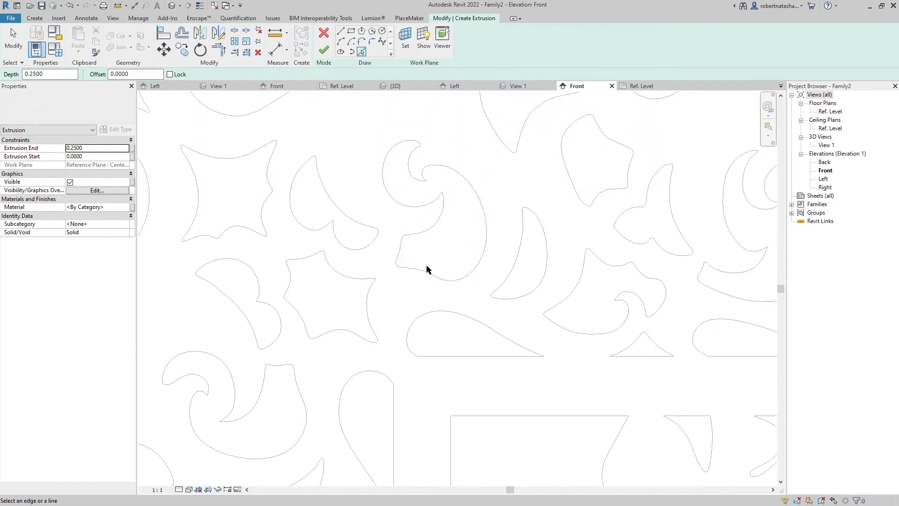
{"action": "scroll", "coordinate": [441, 201], "scroll_direction": "up", "scroll_amount": 2}
{"action": "scroll", "coordinate": [445, 180], "scroll_direction": "up", "scroll_amount": 2}
{"action": "key", "text": "Tab"}
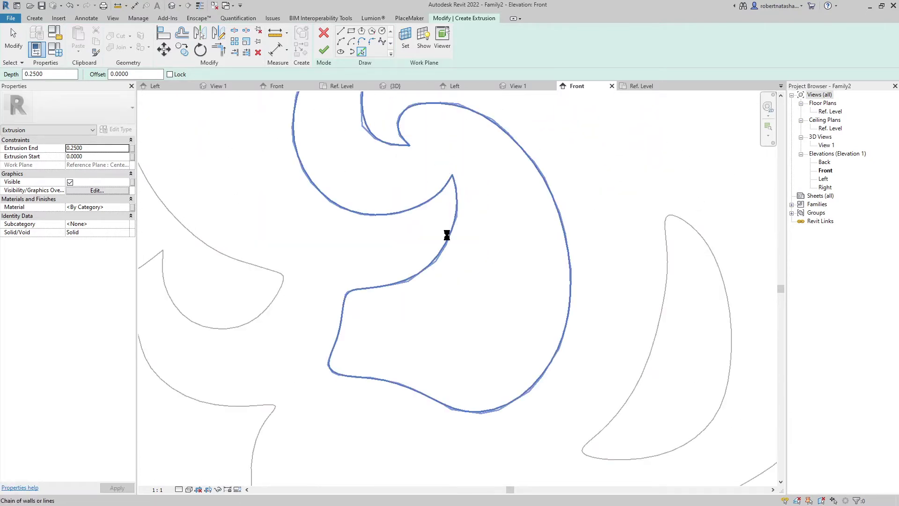
{"action": "left_click", "coordinate": [446, 235]}
{"action": "key", "text": "Tab"}
{"action": "left_click", "coordinate": [284, 276]}
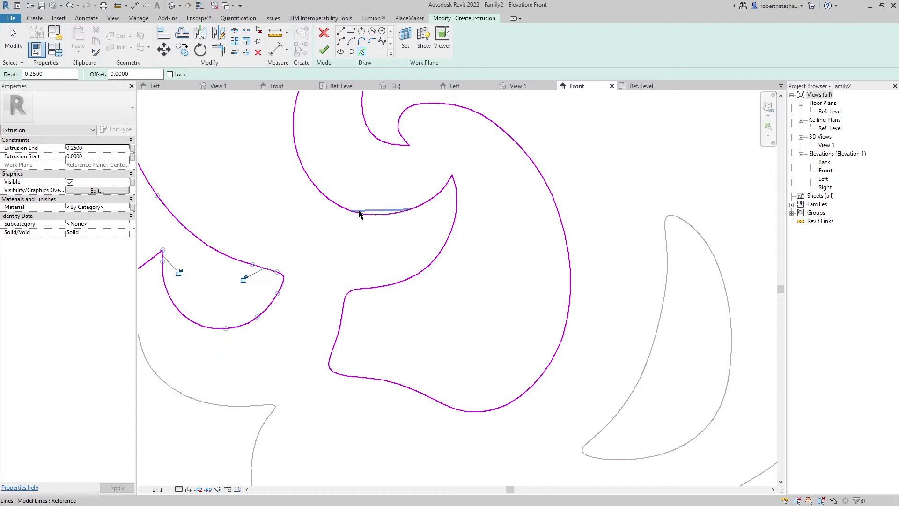
- Add the star-shaped curve outline to the extrusion sketch
{"action": "scroll", "coordinate": [357, 221], "scroll_direction": "down", "scroll_amount": 3}
{"action": "mouse_move", "coordinate": [357, 221]}
{"action": "middle_mouse_down"}
{"action": "mouse_move", "coordinate": [403, 229]}
{"action": "mouse_move", "coordinate": [438, 255]}
{"action": "middle_mouse_up"}
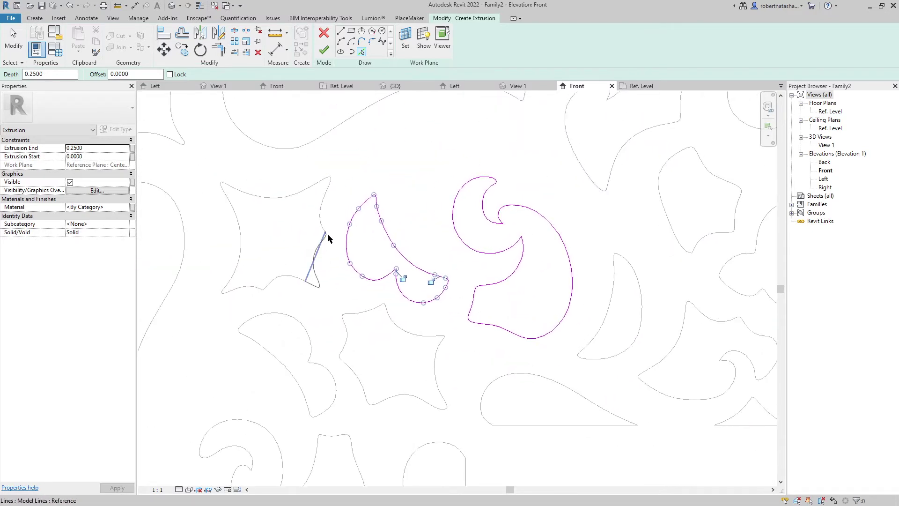
{"action": "scroll", "coordinate": [266, 293], "scroll_direction": "up", "scroll_amount": 3}
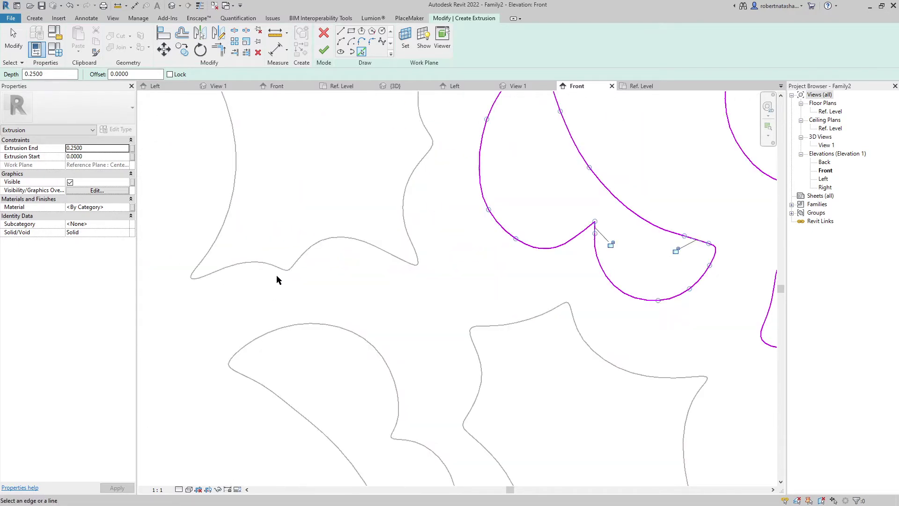
{"action": "key", "text": "Tab"}
{"action": "left_click", "coordinate": [283, 270]}
- Add the crescent outline and another star outline to the sketch
{"action": "scroll", "coordinate": [296, 330], "scroll_direction": "down", "scroll_amount": 2}
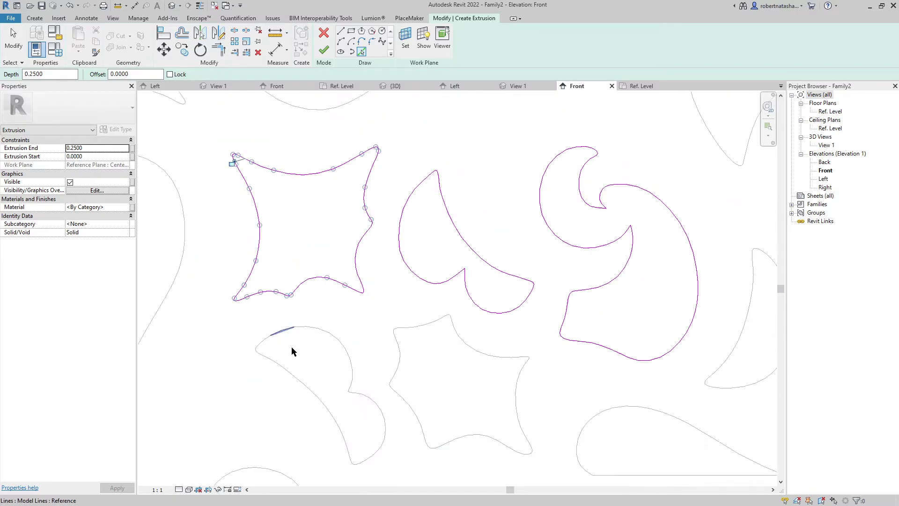
{"action": "middle_click_drag", "start_coordinate": [293, 351], "coordinate": [290, 314]}
{"action": "key", "text": "Tab"}
{"action": "scroll", "coordinate": [319, 310], "scroll_direction": "up", "scroll_amount": 3}
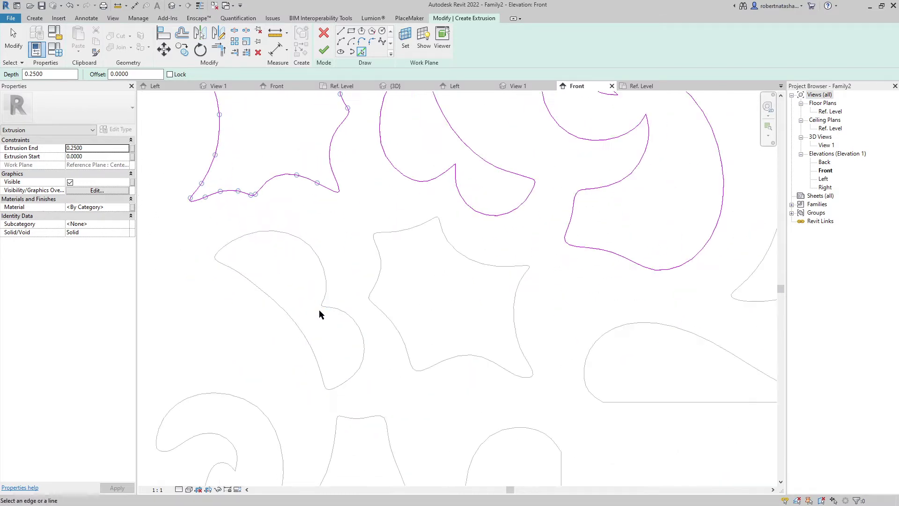
{"action": "scroll", "coordinate": [319, 310], "scroll_direction": "up", "scroll_amount": 2}
{"action": "key", "text": "Tab"}
{"action": "left_click", "coordinate": [400, 293]}
{"action": "scroll", "coordinate": [399, 291], "scroll_direction": "down", "scroll_amount": 4}
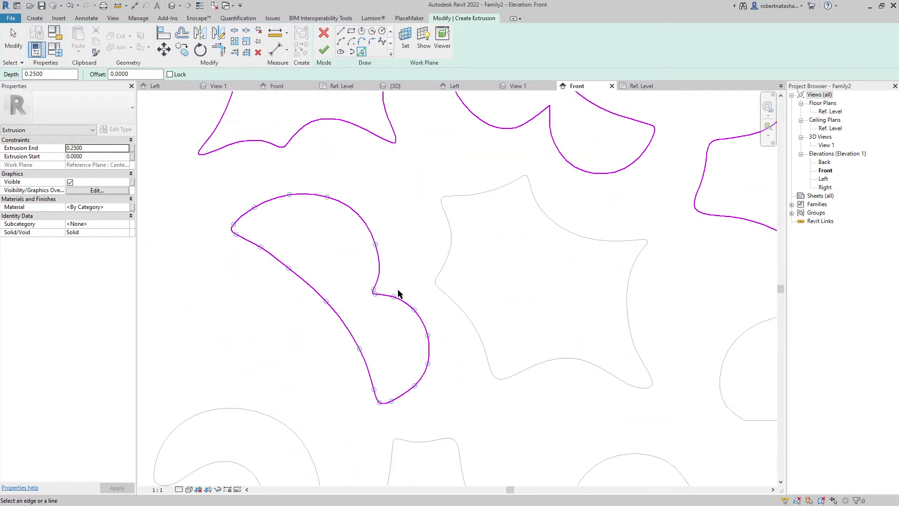
{"action": "key", "text": "Tab"}
{"action": "left_click", "coordinate": [431, 282]}
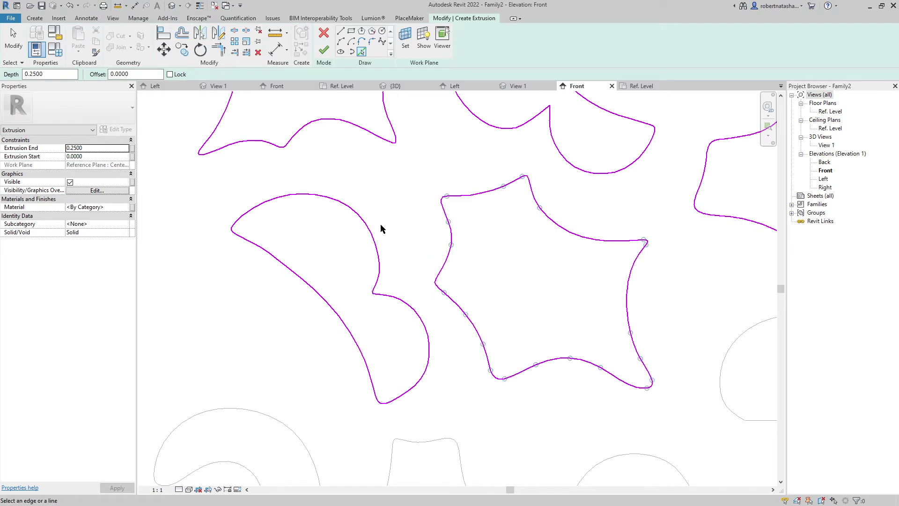
- Add the long left curve and the upper-left corner outline to the sketch
{"action": "mouse_move", "coordinate": [326, 198]}
{"action": "middle_mouse_down"}
{"action": "mouse_move", "coordinate": [531, 320]}
{"action": "mouse_move", "coordinate": [539, 339]}
{"action": "middle_mouse_up"}
{"action": "key", "text": "Tab"}
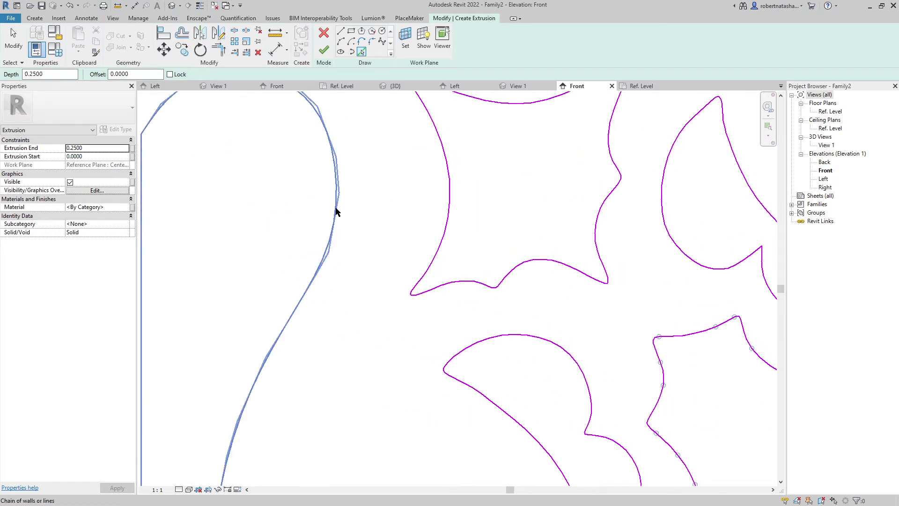
{"action": "left_click", "coordinate": [335, 207]}
{"action": "scroll", "coordinate": [424, 257], "scroll_direction": "down", "scroll_amount": 3}
{"action": "scroll", "coordinate": [420, 260], "scroll_direction": "down", "scroll_amount": 2}
{"action": "scroll", "coordinate": [420, 260], "scroll_direction": "up", "scroll_amount": 3}
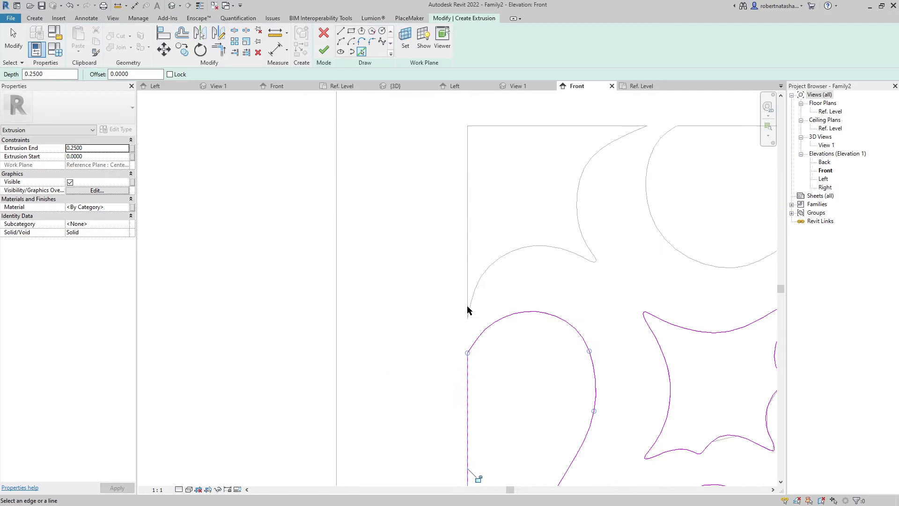
{"action": "scroll", "coordinate": [467, 308], "scroll_direction": "up", "scroll_amount": 2}
{"action": "key", "text": "Tab"}
{"action": "left_click", "coordinate": [482, 316]}
- Add the top-left curve chains of the pattern to the sketch
{"action": "scroll", "coordinate": [577, 280], "scroll_direction": "down", "scroll_amount": 2}
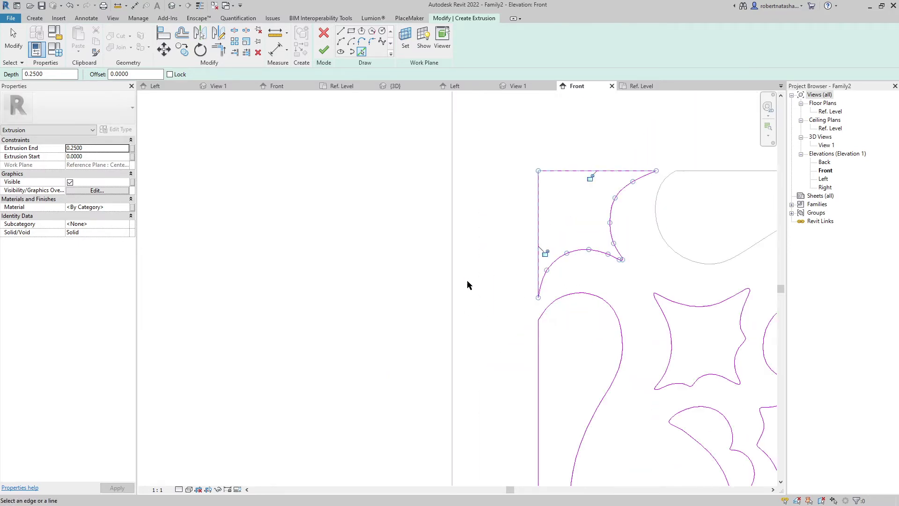
{"action": "scroll", "coordinate": [468, 263], "scroll_direction": "down", "scroll_amount": 2}
{"action": "scroll", "coordinate": [469, 295], "scroll_direction": "down", "scroll_amount": 2}
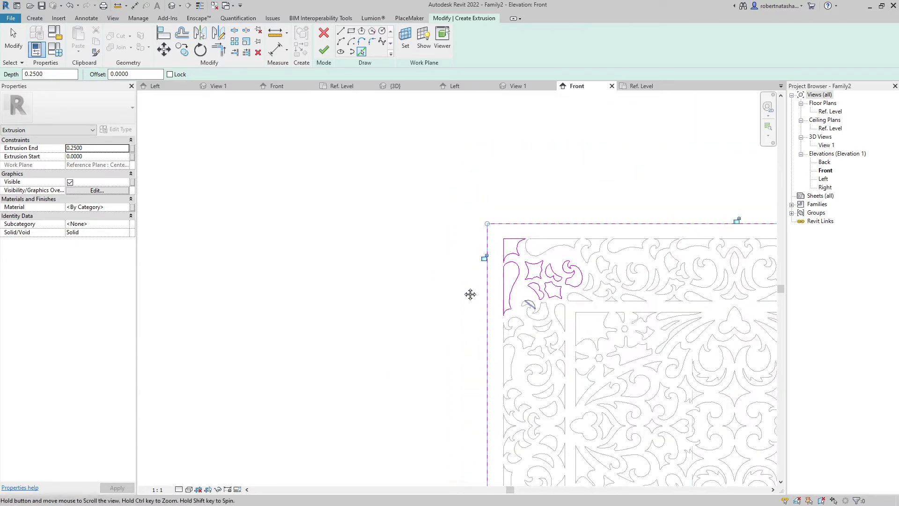
{"action": "middle_click_drag", "start_coordinate": [469, 295], "coordinate": [402, 199]}
{"action": "scroll", "coordinate": [401, 199], "scroll_direction": "up", "scroll_amount": 2}
{"action": "scroll", "coordinate": [292, 122], "scroll_direction": "up", "scroll_amount": 3}
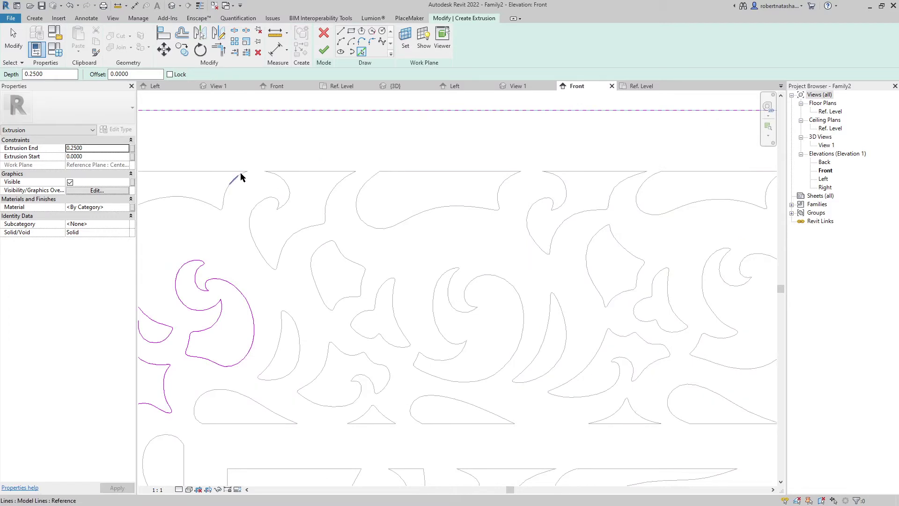
{"action": "key", "text": "Tab"}
{"action": "left_click", "coordinate": [278, 202]}
{"action": "scroll", "coordinate": [281, 209], "scroll_direction": "up", "scroll_amount": 2}
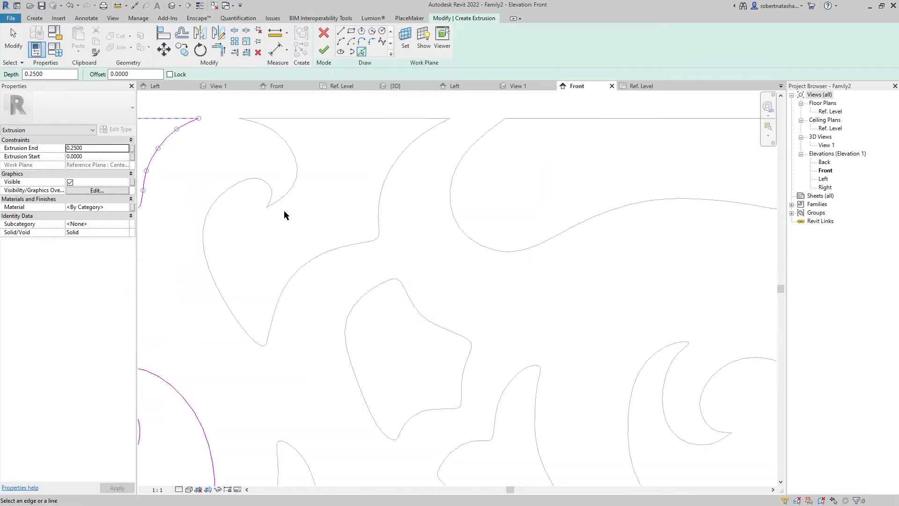
{"action": "key", "text": "Tab"}
{"action": "left_click", "coordinate": [274, 207]}
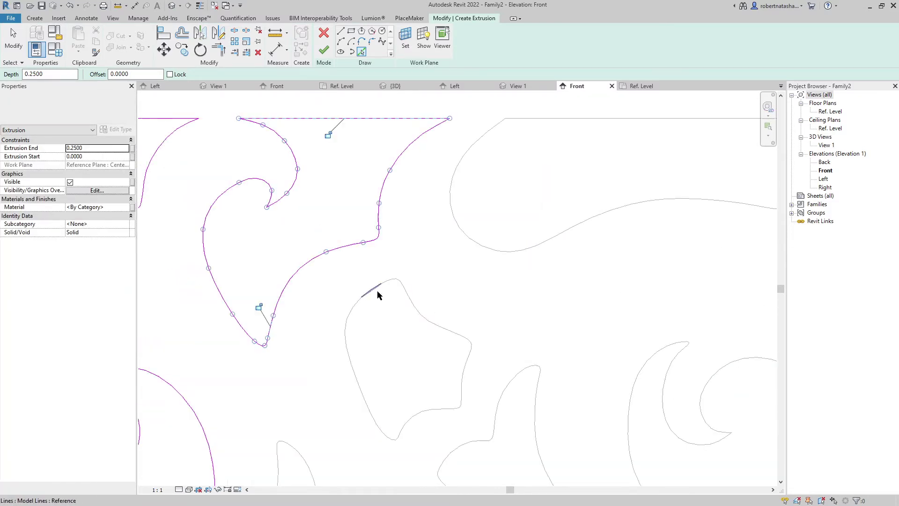
{"action": "key", "text": "Tab"}
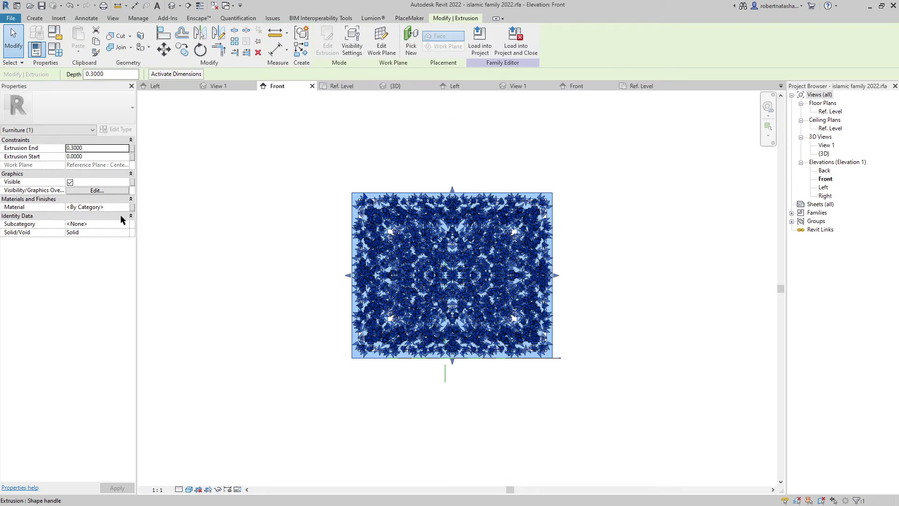
- Edit the extrusion's Extrusion End value to 0.3 in Properties
{"action": "left_click", "coordinate": [92, 148]}
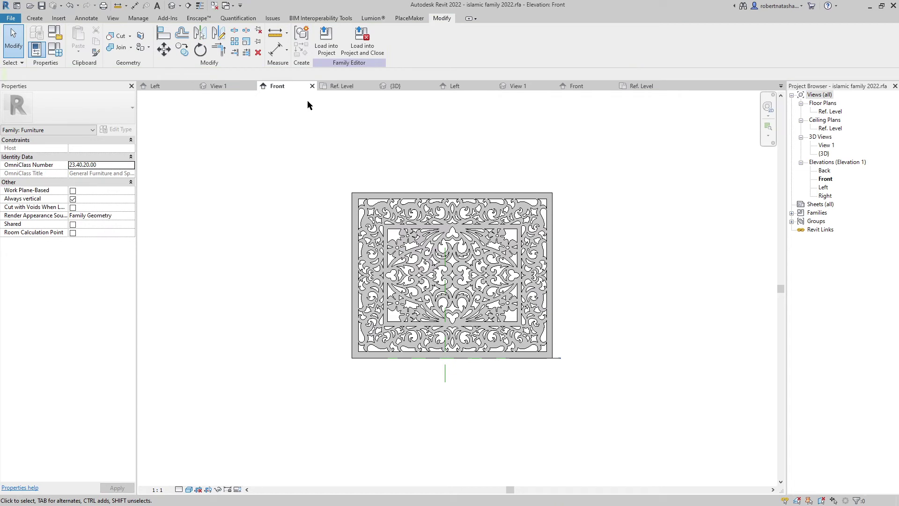
- Switch to the {3D} view, then orbit and zoom in on the carved panel
{"action": "left_click", "coordinate": [171, 9]}
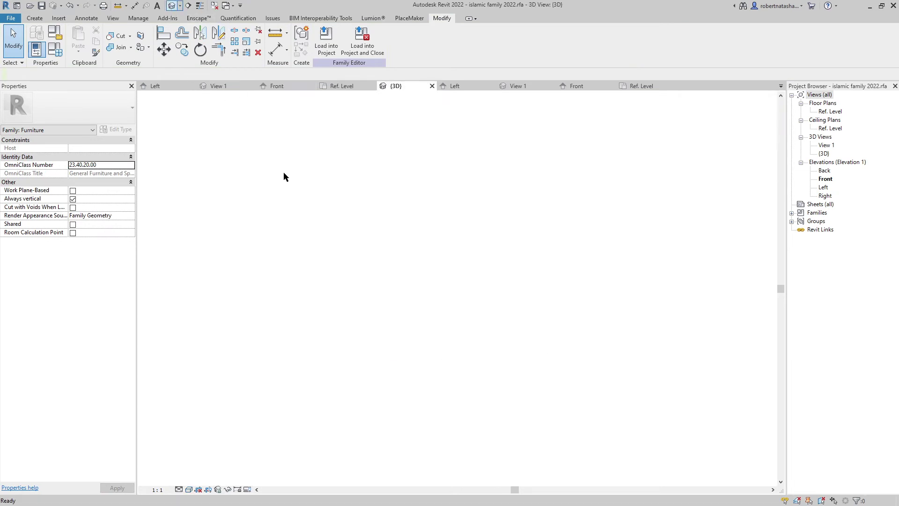
{"action": "mouse_move", "coordinate": [306, 225]}
{"action": "middle_mouse_down", "text": "shift"}
{"action": "mouse_move", "coordinate": [711, 208]}
{"action": "mouse_move", "coordinate": [803, 195]}
{"action": "middle_mouse_up", "text": "shift"}
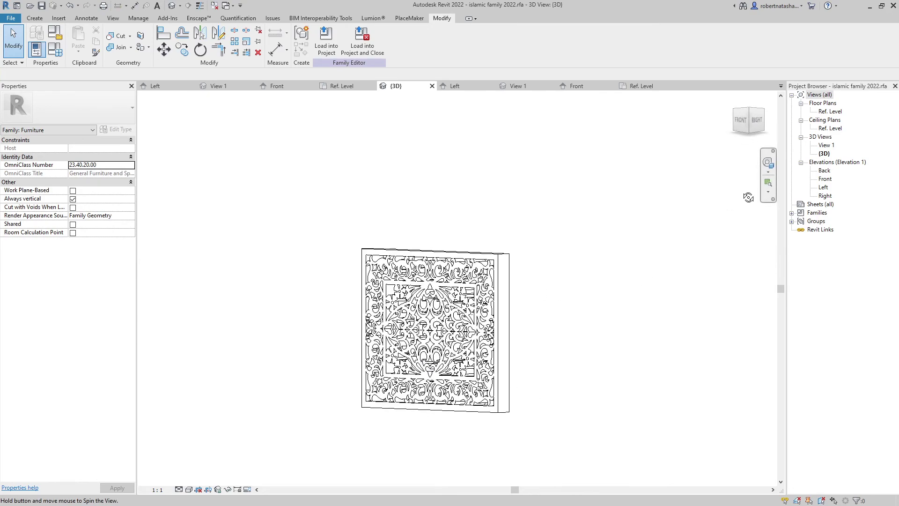
{"action": "scroll", "coordinate": [492, 342], "scroll_direction": "up", "scroll_amount": 2}
{"action": "scroll", "coordinate": [512, 330], "scroll_direction": "up", "scroll_amount": 4}
{"action": "scroll", "coordinate": [512, 329], "scroll_direction": "up", "scroll_amount": 1}
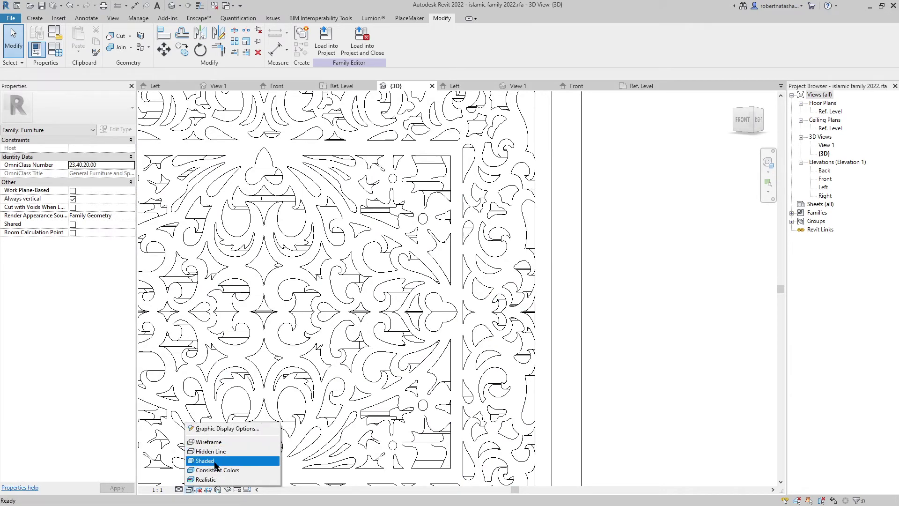
- Apply Shaded style (SD), zoom to fit (ZF), and orbit to view the panel's sides
{"action": "key", "text": "s"}
{"action": "key", "text": "d"}
{"action": "key", "text": "z"}
{"action": "key", "text": "f"}
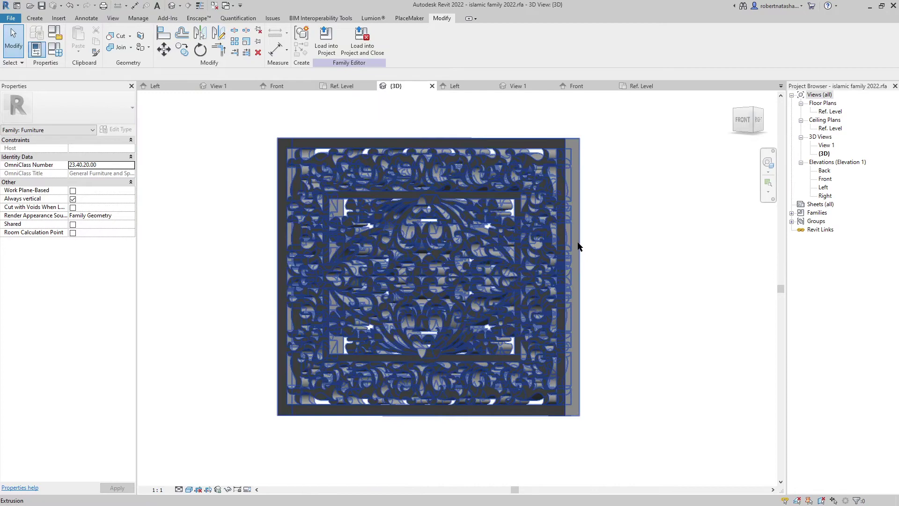
{"action": "mouse_move", "coordinate": [210, 288]}
{"action": "middle_mouse_down", "text": "shift"}
{"action": "mouse_move", "coordinate": [588, 338]}
{"action": "mouse_move", "coordinate": [234, 318]}
{"action": "middle_mouse_up", "text": "shift"}
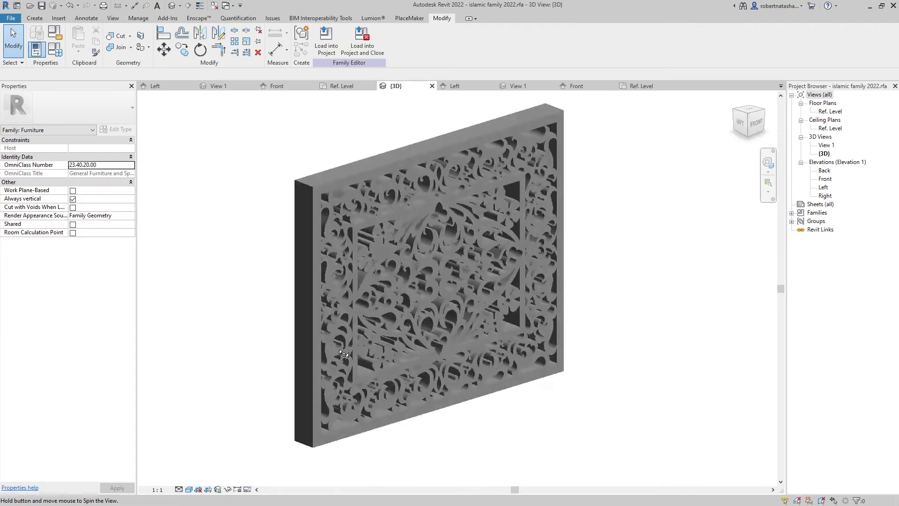
{"action": "middle_click_drag", "start_coordinate": [233, 317], "coordinate": [520, 246], "text": "shift"}
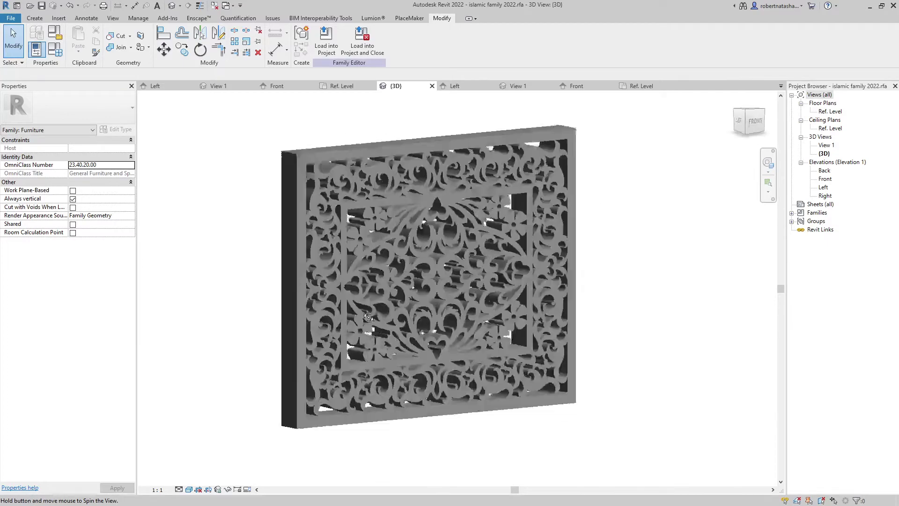
{"action": "mouse_move", "coordinate": [541, 338]}
{"action": "middle_mouse_down", "text": "shift"}
{"action": "mouse_move", "coordinate": [502, 383]}
{"action": "mouse_move", "coordinate": [274, 348]}
{"action": "middle_mouse_up", "text": "shift"}
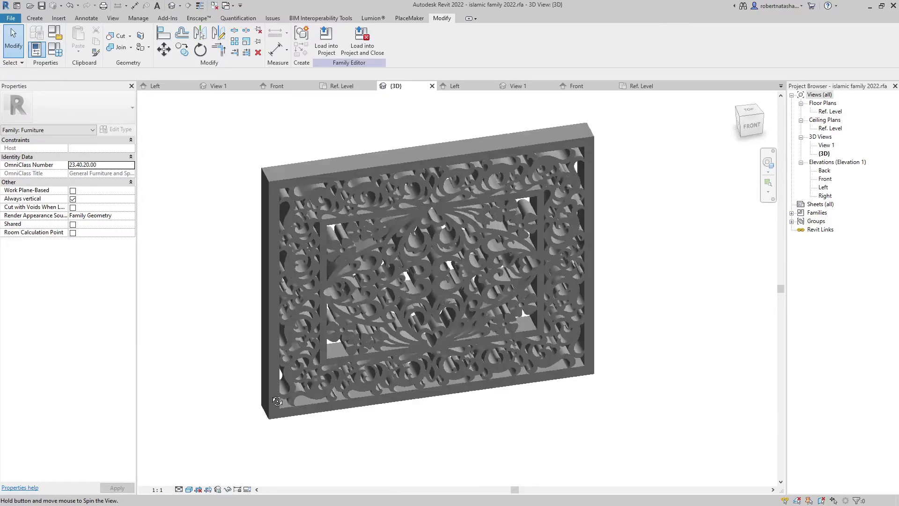